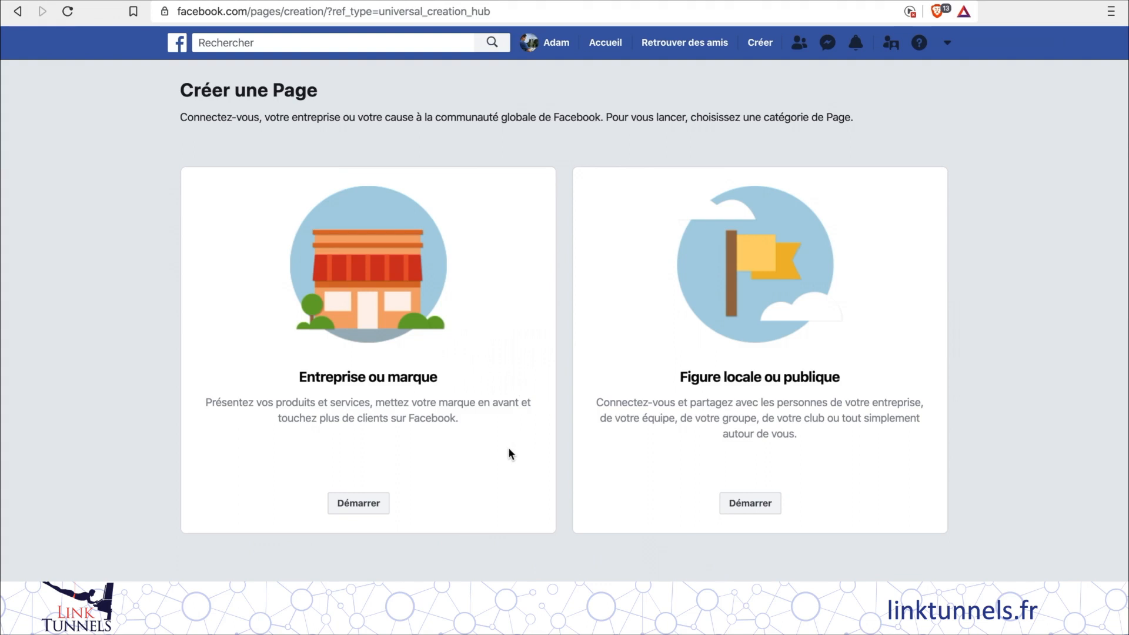
- Start a business or brand Page named "CMG sport" with the category "Club de sport"
{"action": "left_click", "coordinate": [358, 503]}
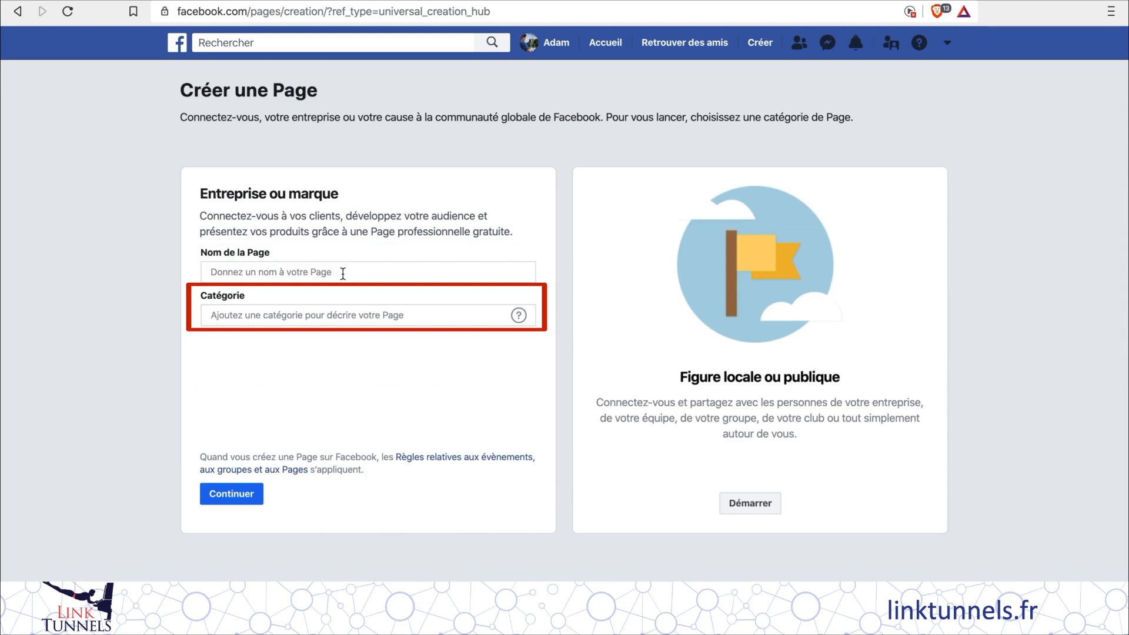
{"action": "left_click", "coordinate": [343, 274]}
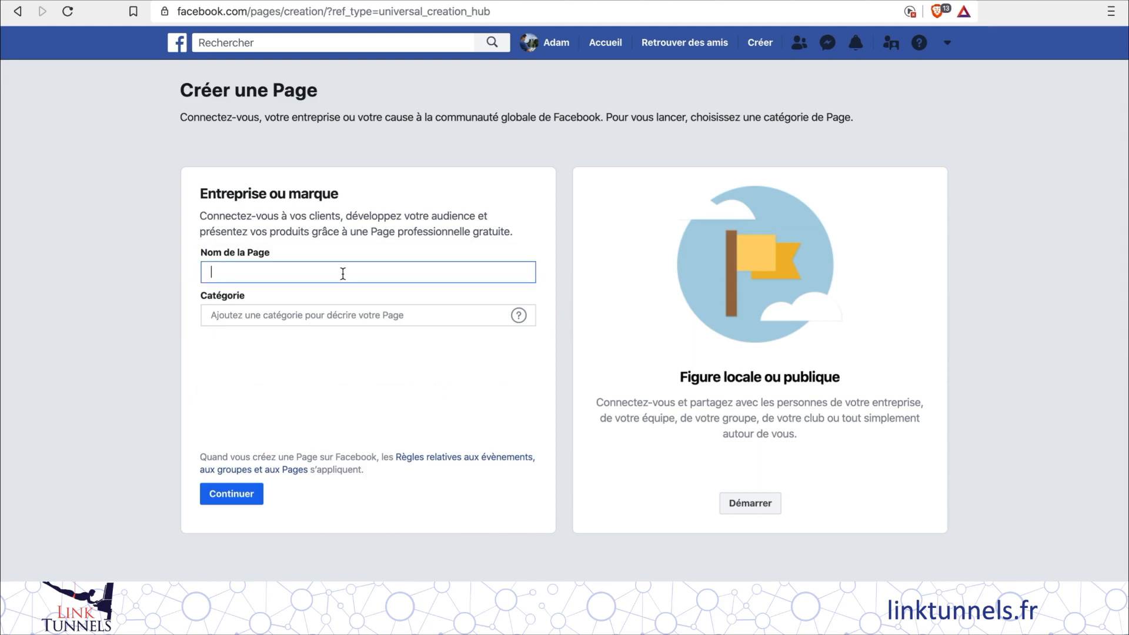
{"action": "type", "text": "CMG sport"}
{"action": "left_click", "coordinate": [342, 317]}
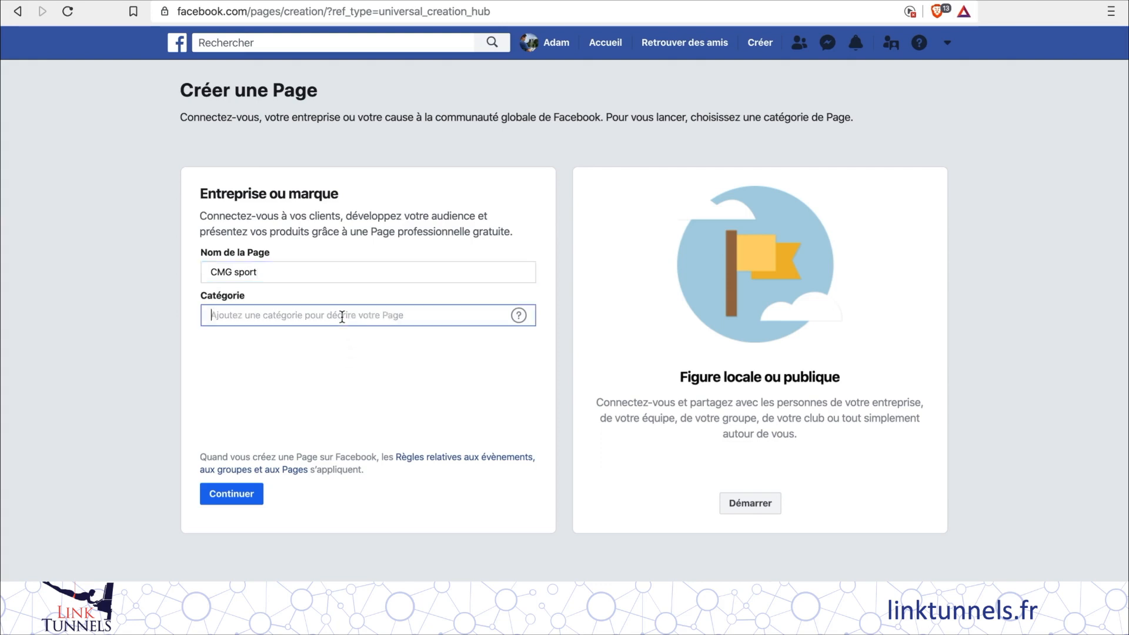
{"action": "type", "text": "club de spo"}
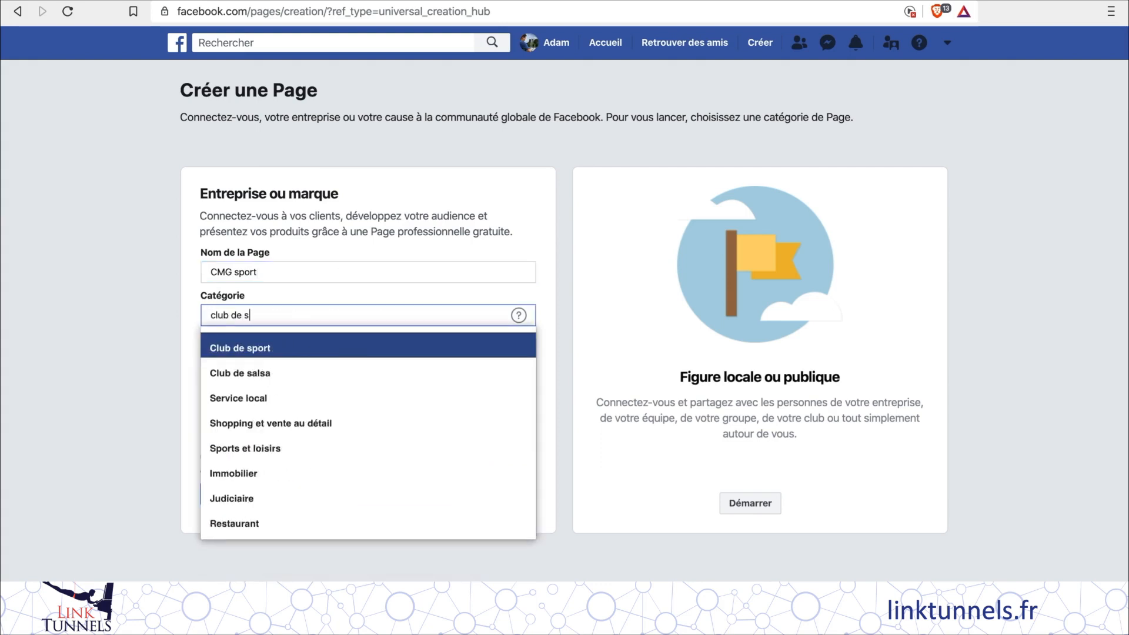
{"action": "left_click", "coordinate": [305, 352]}
- Enter the business's street address, city and postal code, and submit the Page details
{"action": "left_click", "coordinate": [299, 321]}
{"action": "type", "text": "52 Avenue des Champs-Élysées"}
{"action": "left_click", "coordinate": [280, 350]}
{"action": "type", "text": "Paris"}
{"action": "left_click", "coordinate": [282, 379]}
{"action": "left_click", "coordinate": [484, 353]}
{"action": "type", "text": "75008"}
{"action": "left_click", "coordinate": [246, 502]}
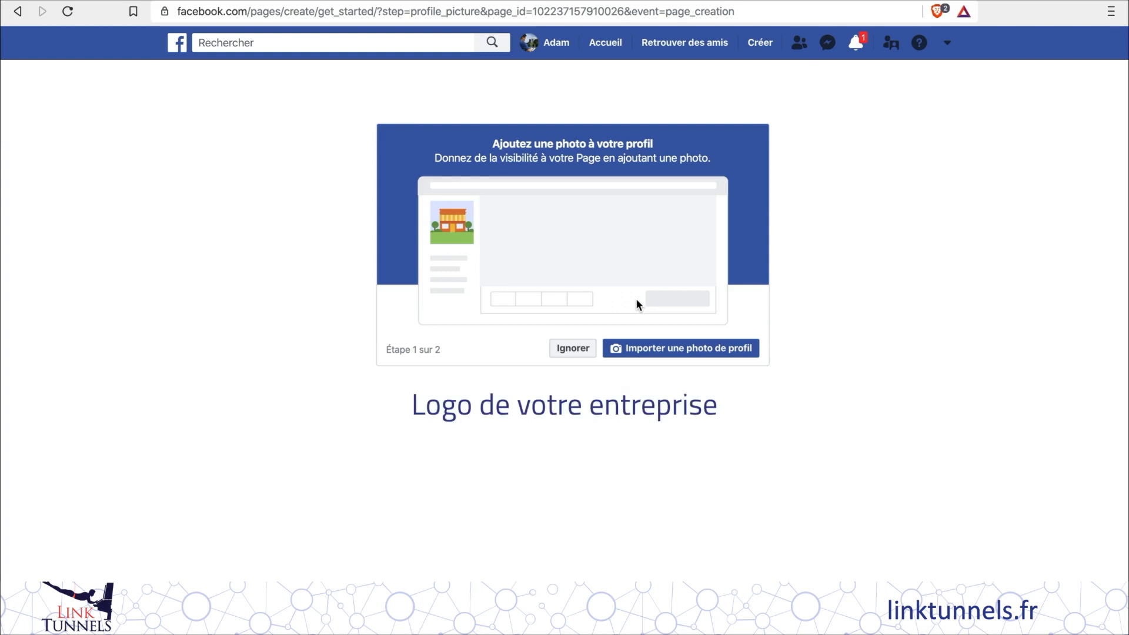
{"action": "scroll", "coordinate": [636, 298], "scroll_direction": "down", "scroll_amount": 1}
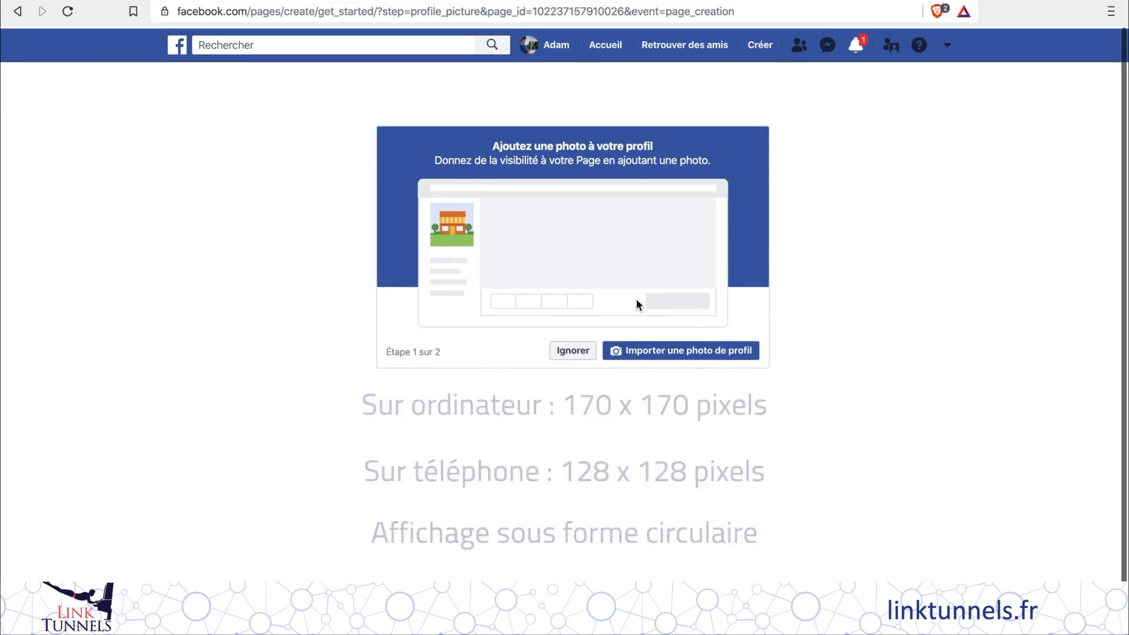
{"action": "left_click", "coordinate": [680, 351]}
{"action": "double_click", "coordinate": [422, 118]}
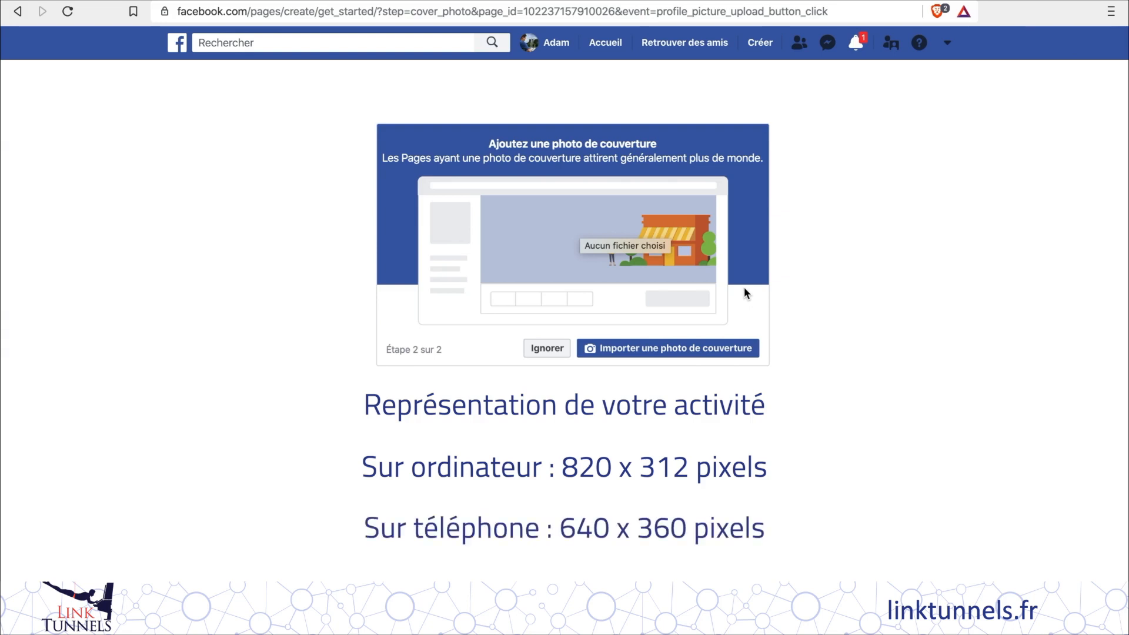
{"action": "left_click", "coordinate": [678, 353]}
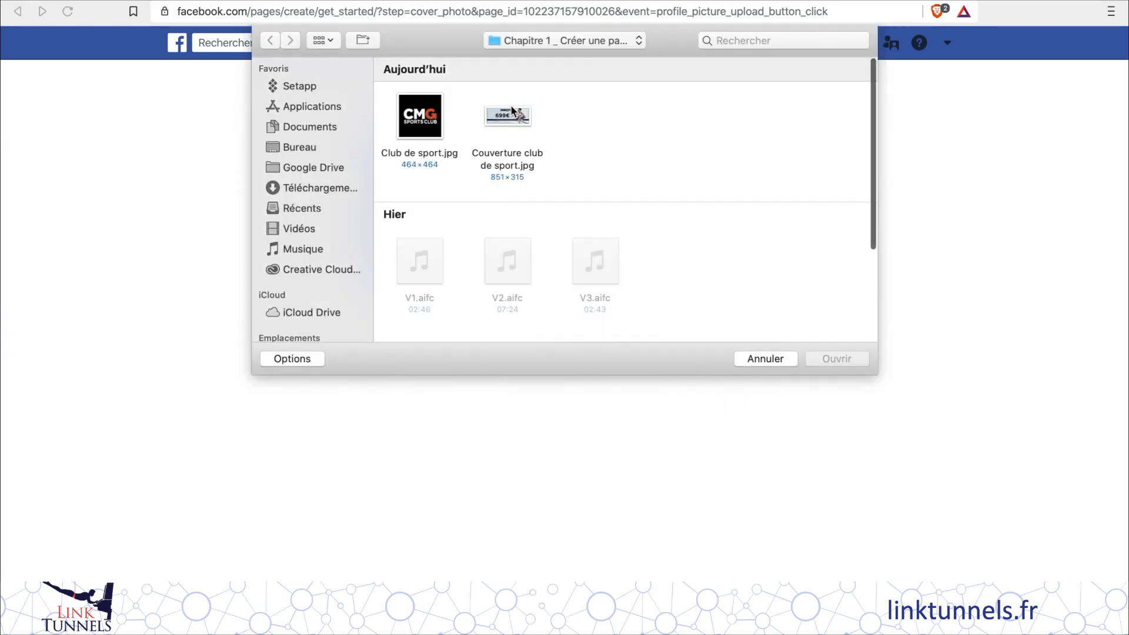
{"action": "double_click", "coordinate": [509, 113]}
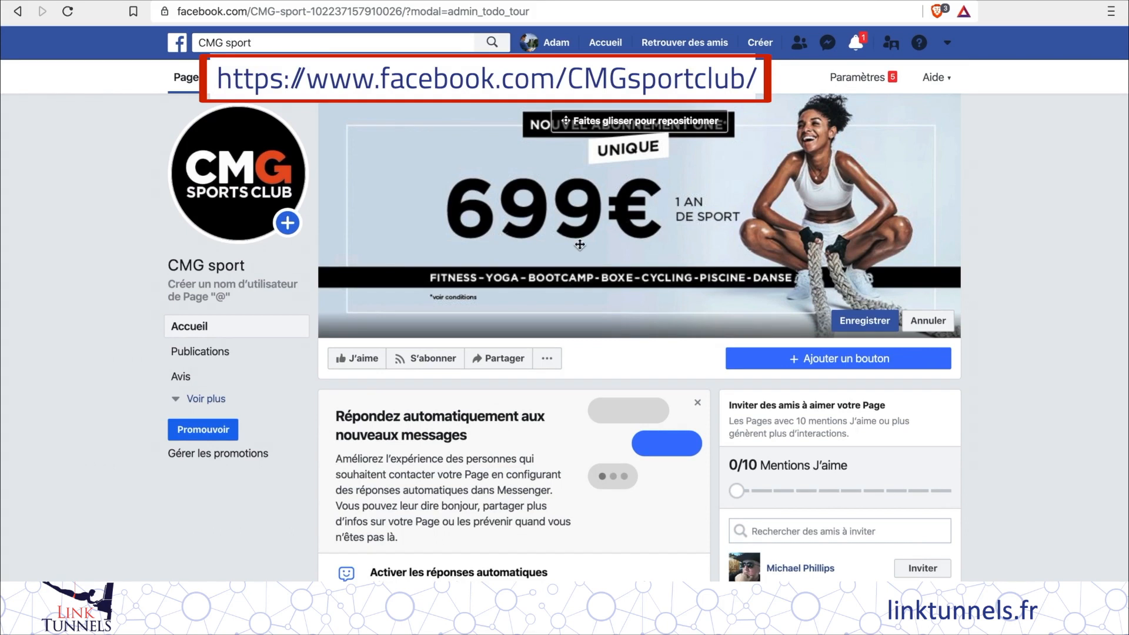
{"action": "scroll", "coordinate": [506, 238], "scroll_direction": "down", "scroll_amount": 4}
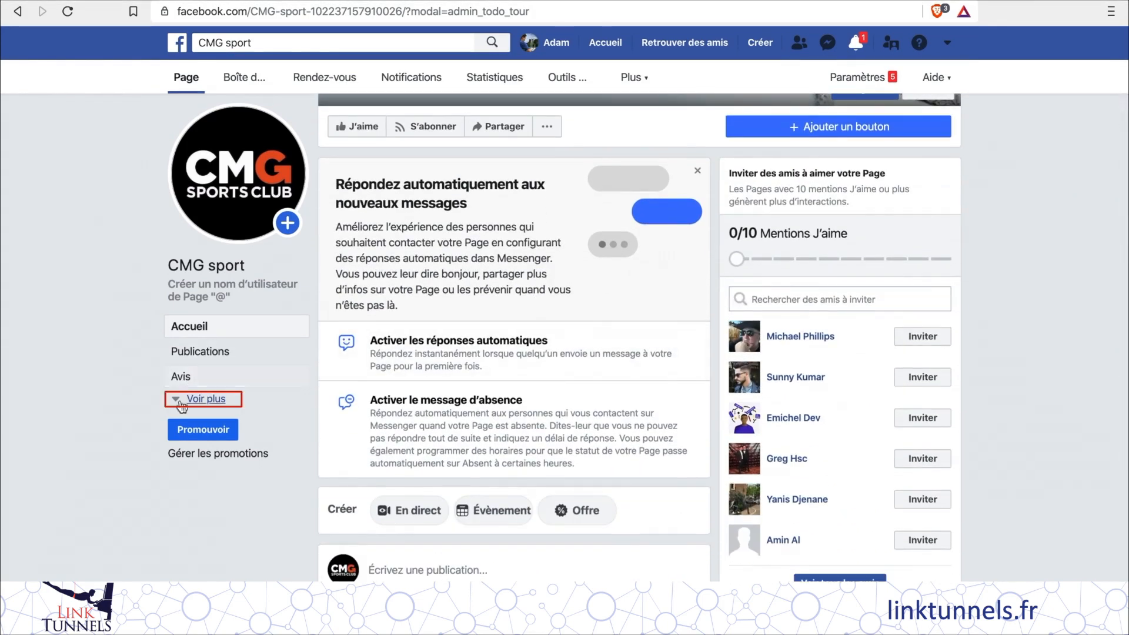
{"action": "left_click", "coordinate": [191, 398]}
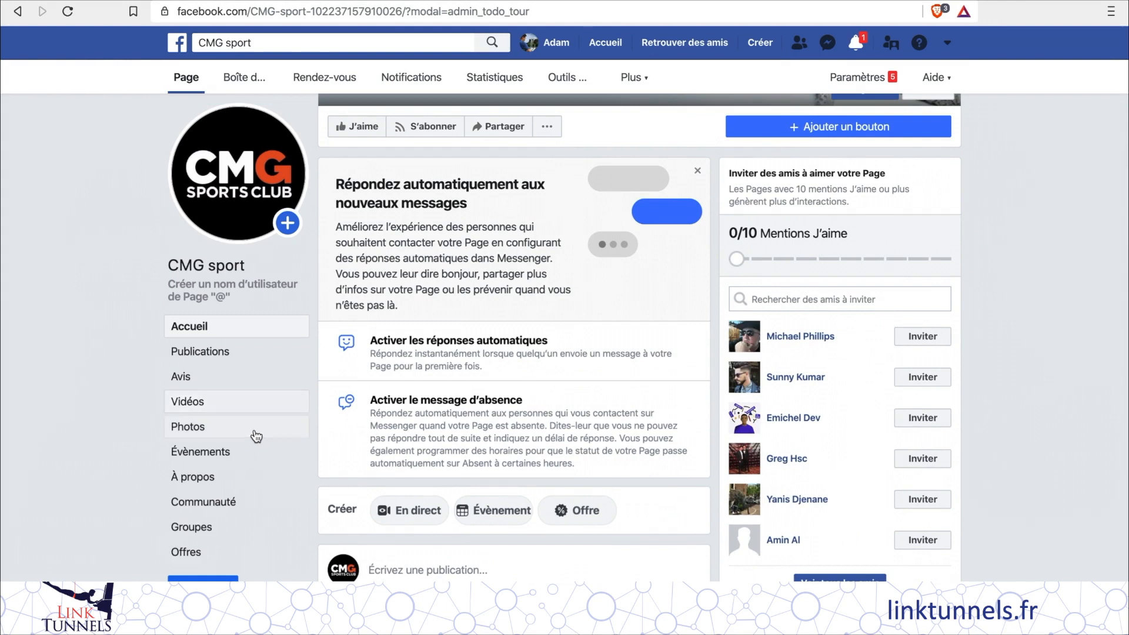
{"action": "scroll", "coordinate": [249, 432], "scroll_direction": "down", "scroll_amount": 1}
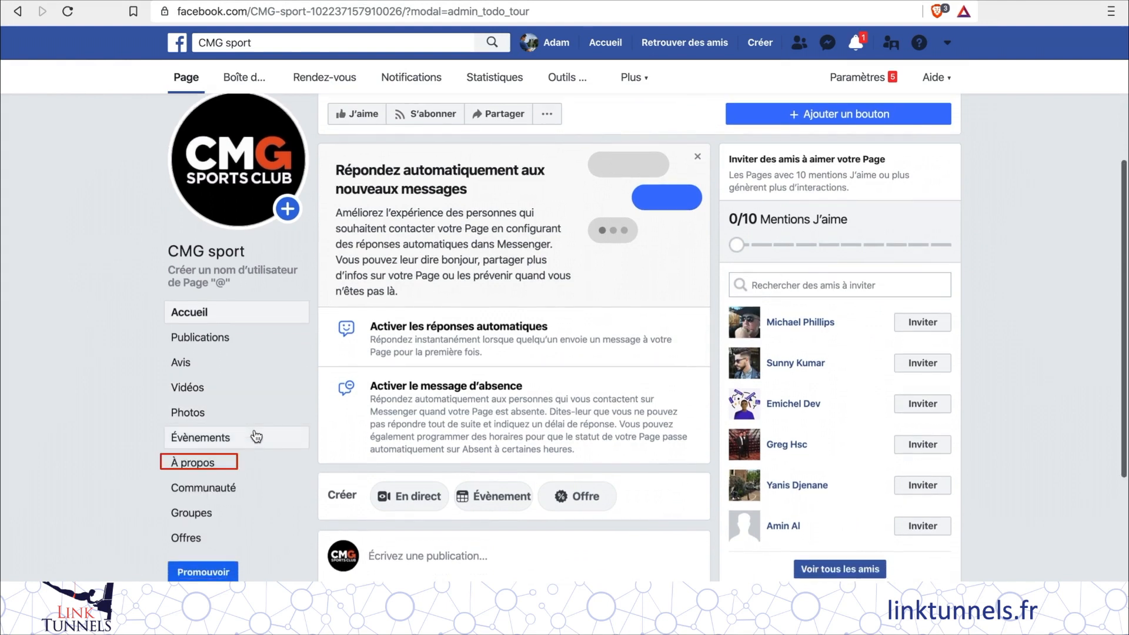
{"action": "left_click", "coordinate": [235, 464]}
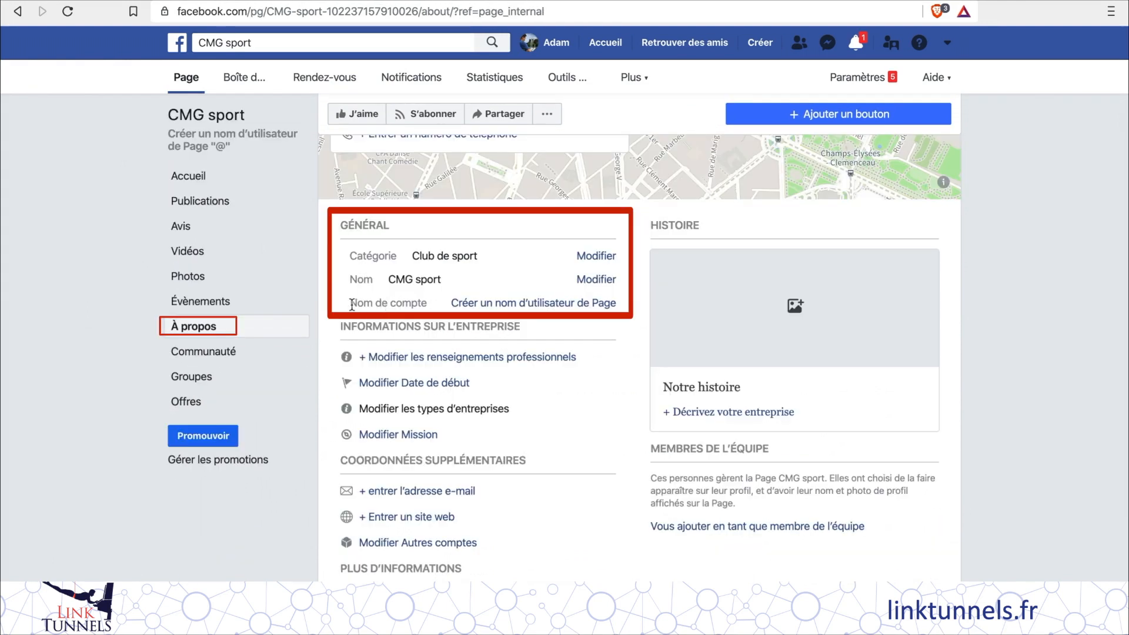
{"action": "left_click", "coordinate": [496, 305]}
{"action": "left_click", "coordinate": [457, 342]}
{"action": "type", "text": "CMGsport"}
{"action": "type", "text": "club"}
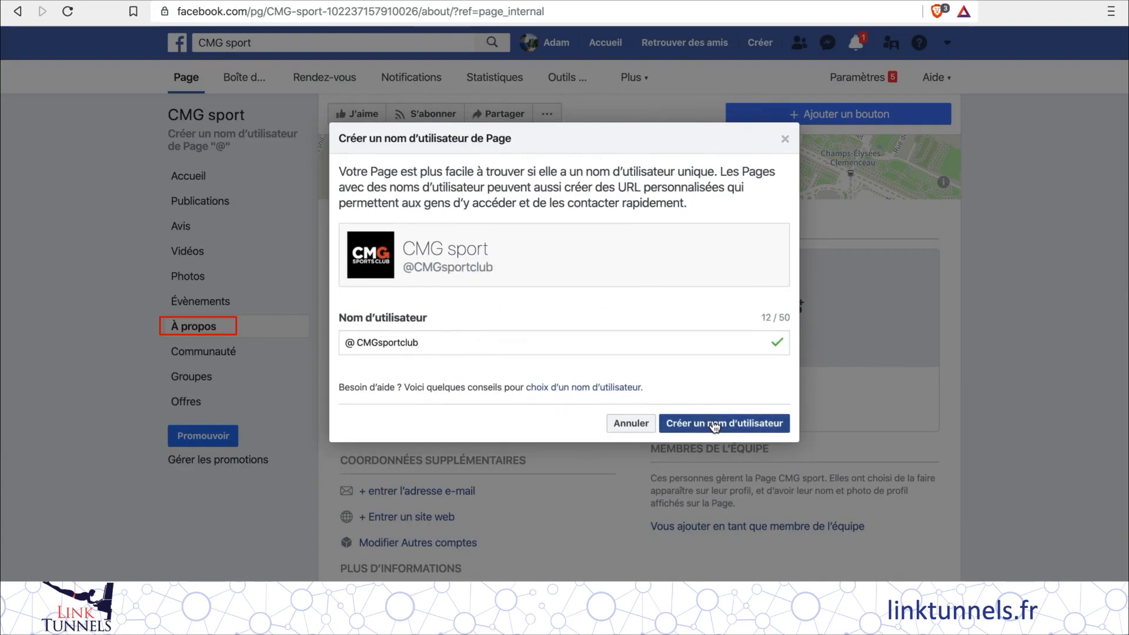
{"action": "left_click", "coordinate": [714, 423]}
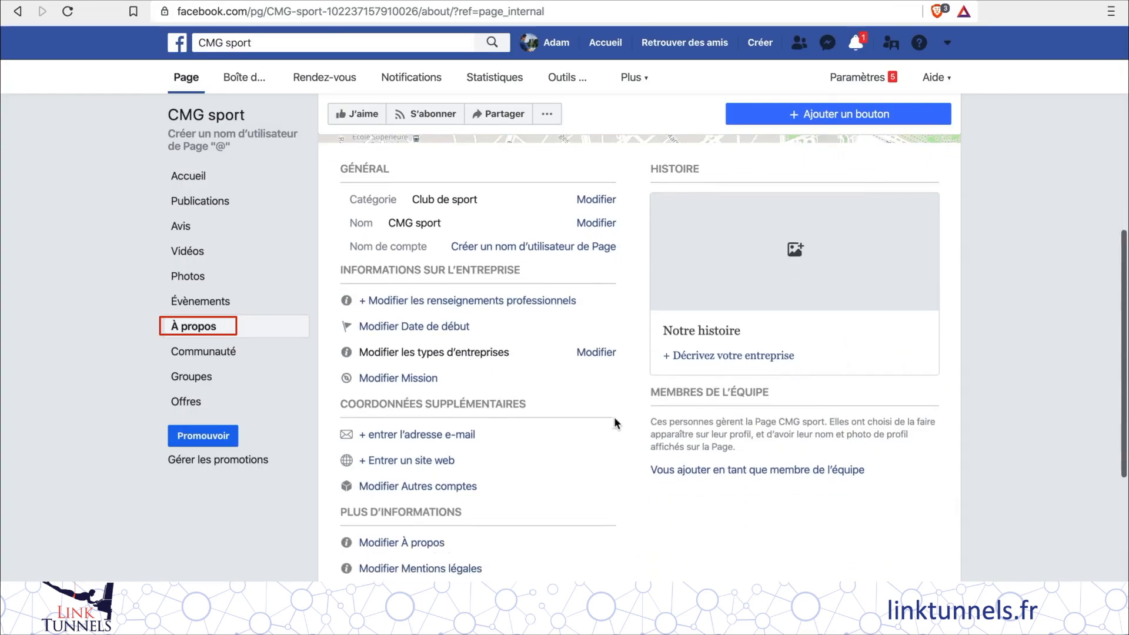
- Examine the À propos section's business information, additional contact details, further information fields and the editor for the company's story
{"action": "scroll", "coordinate": [535, 303], "scroll_direction": "down", "scroll_amount": 1}
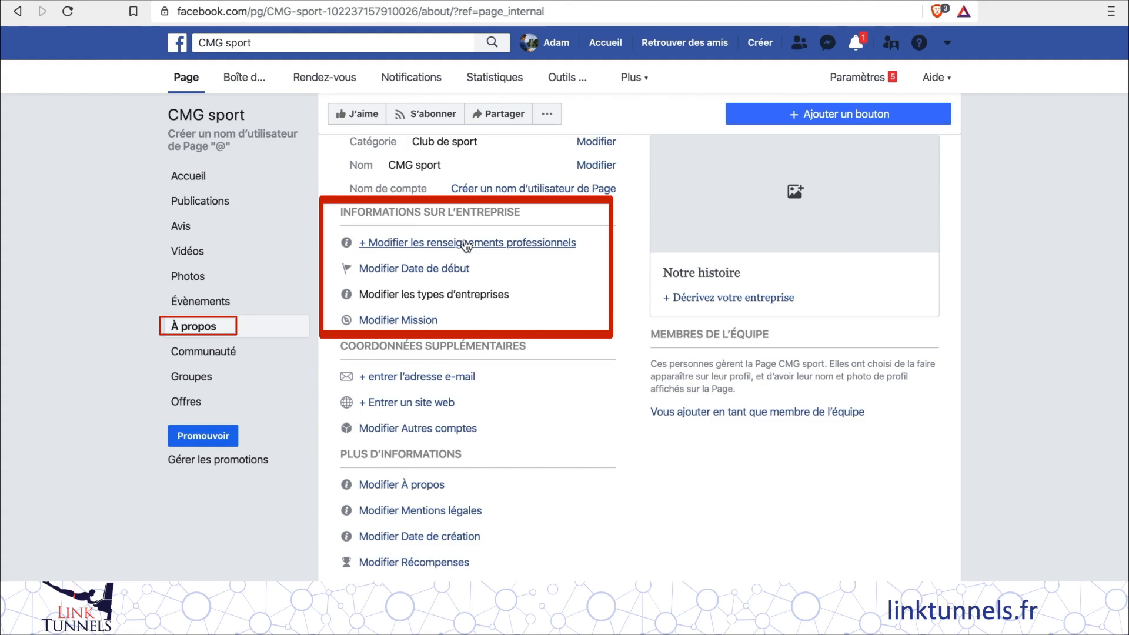
{"action": "scroll", "coordinate": [569, 240], "scroll_direction": "down", "scroll_amount": 1}
{"action": "mouse_move", "coordinate": [581, 259]}
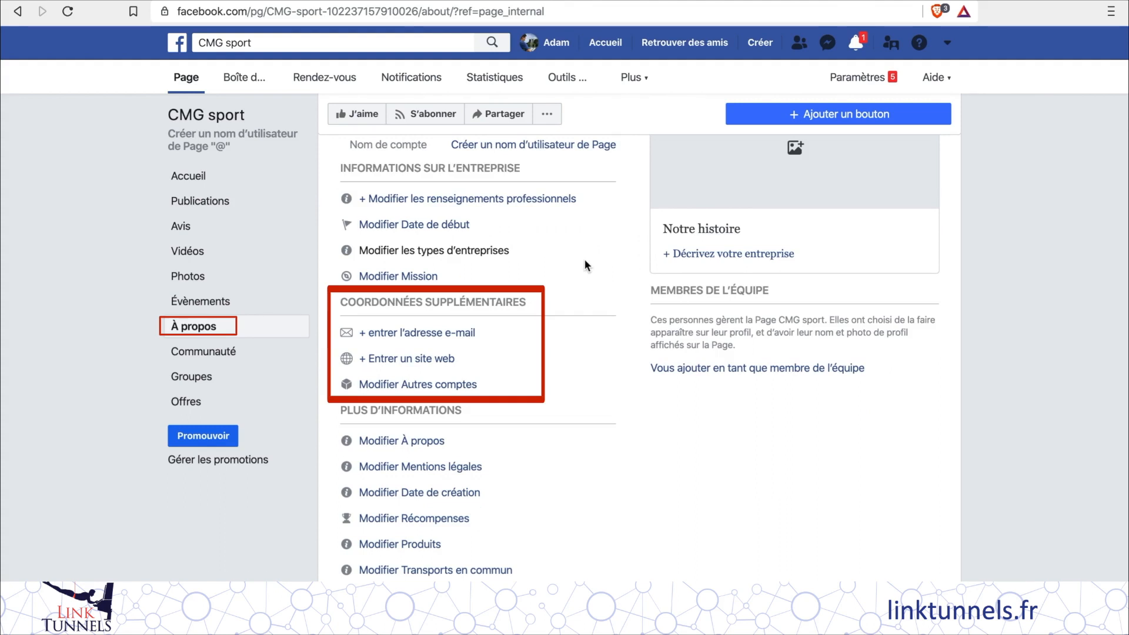
{"action": "scroll", "coordinate": [584, 259], "scroll_direction": "down", "scroll_amount": 4}
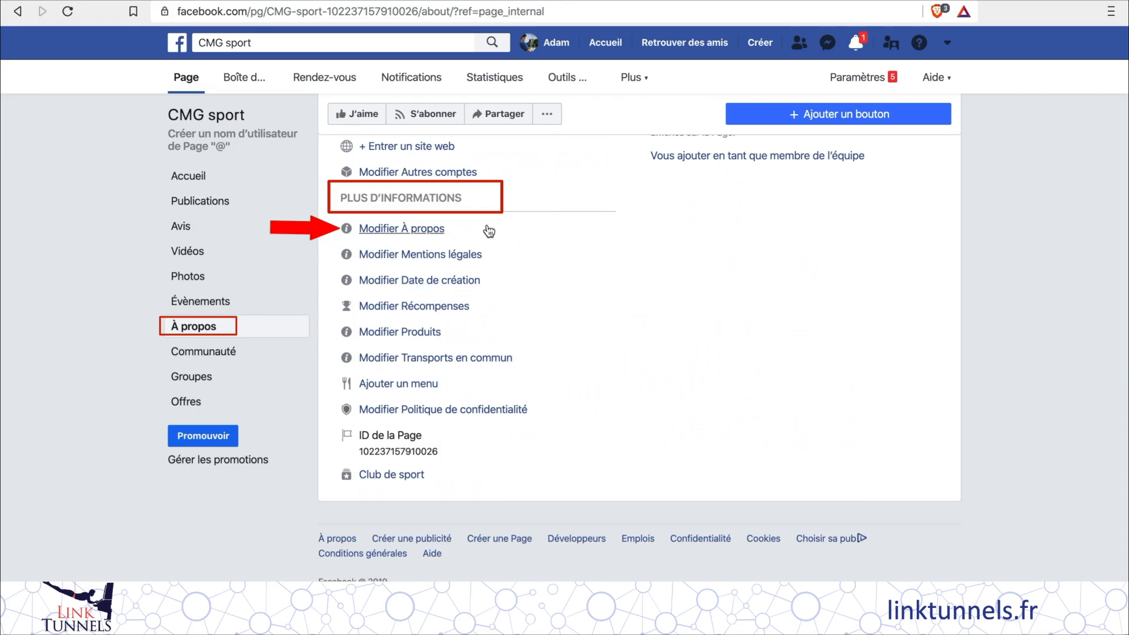
{"action": "left_click", "coordinate": [405, 231]}
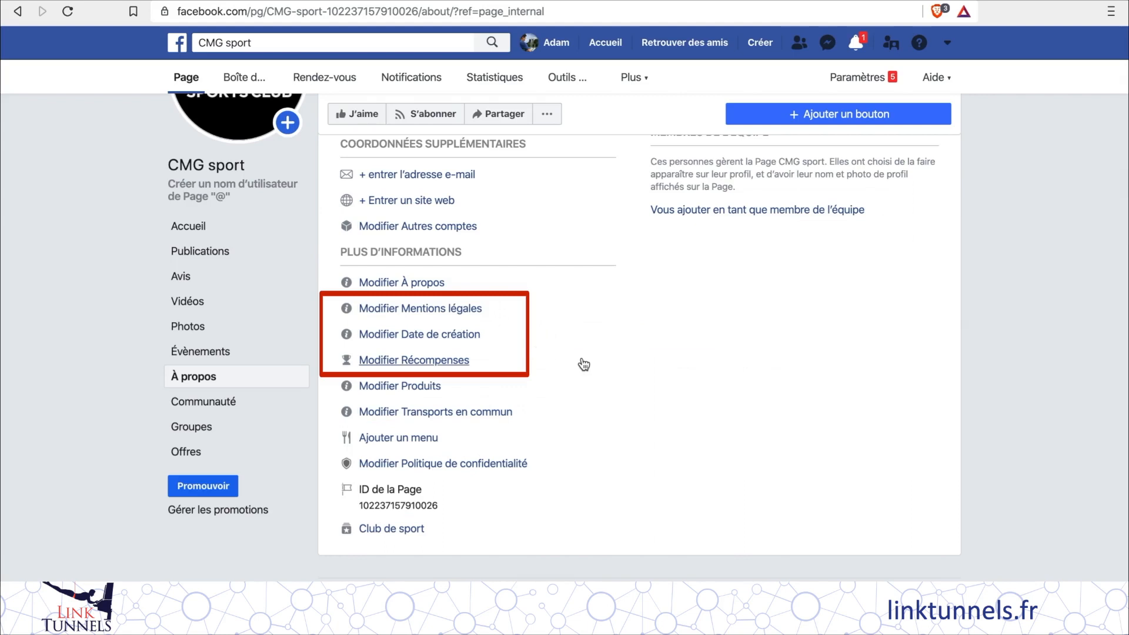
{"action": "scroll", "coordinate": [583, 364], "scroll_direction": "up", "scroll_amount": 6}
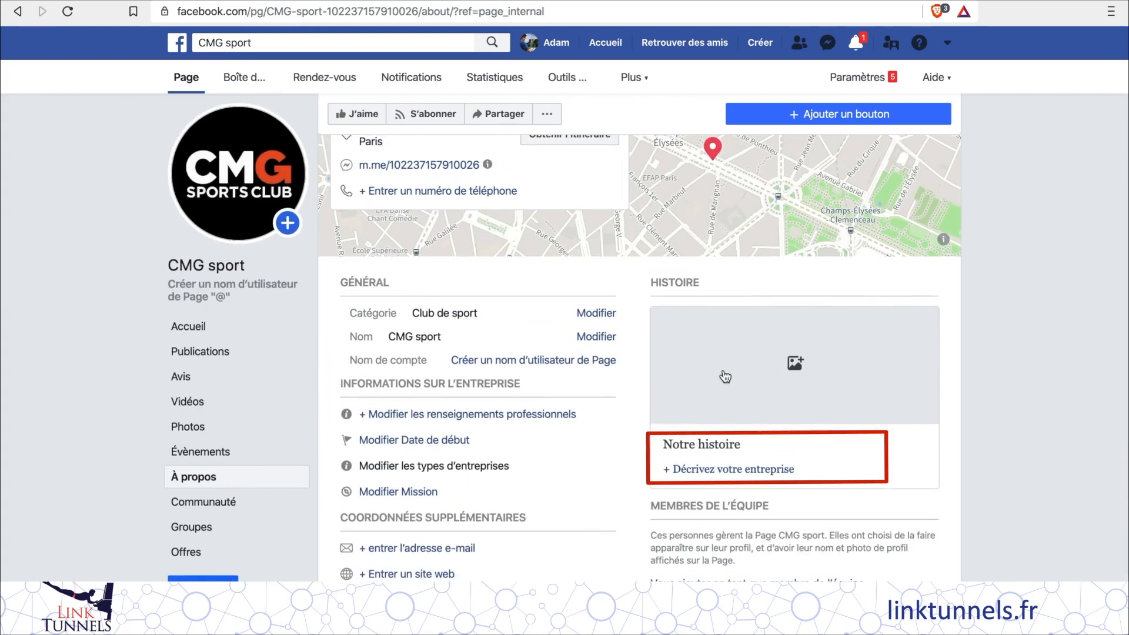
{"action": "left_click", "coordinate": [723, 416]}
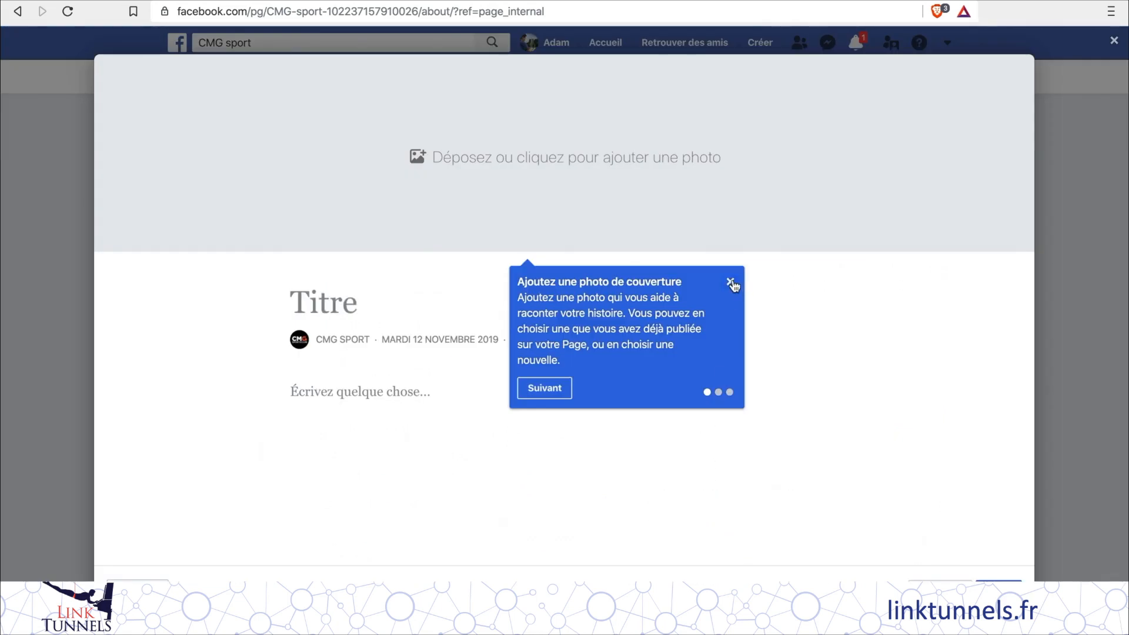
{"action": "left_click", "coordinate": [731, 281]}
- Return to the reloaded Page home and look through the call-to-action button categories without adding a button
{"action": "left_click", "coordinate": [175, 282]}
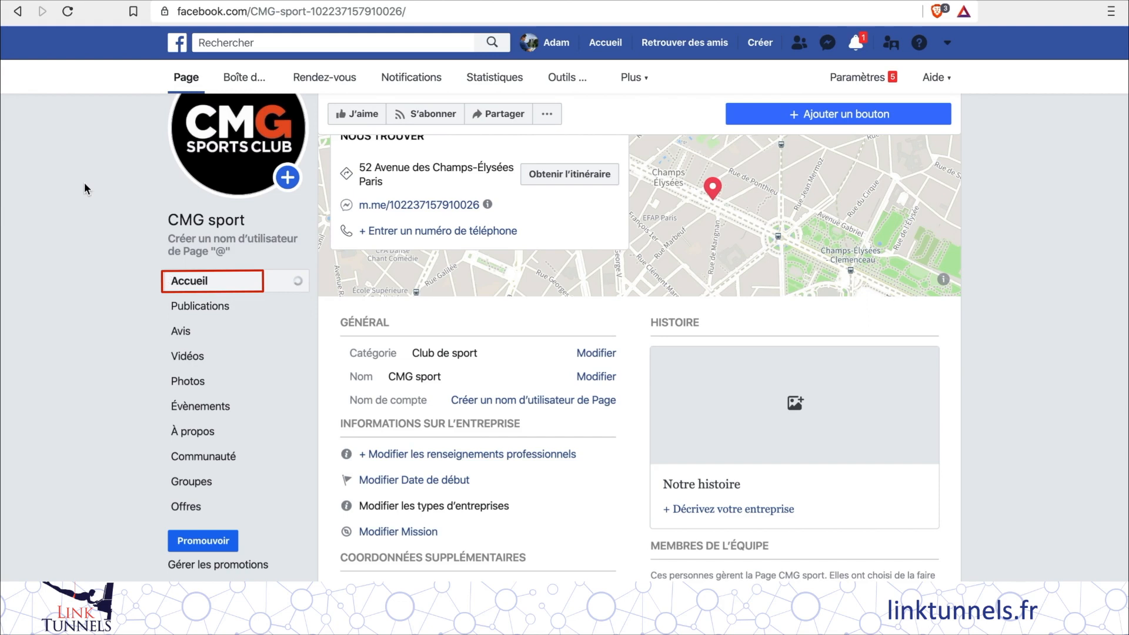
{"action": "left_click", "coordinate": [68, 11]}
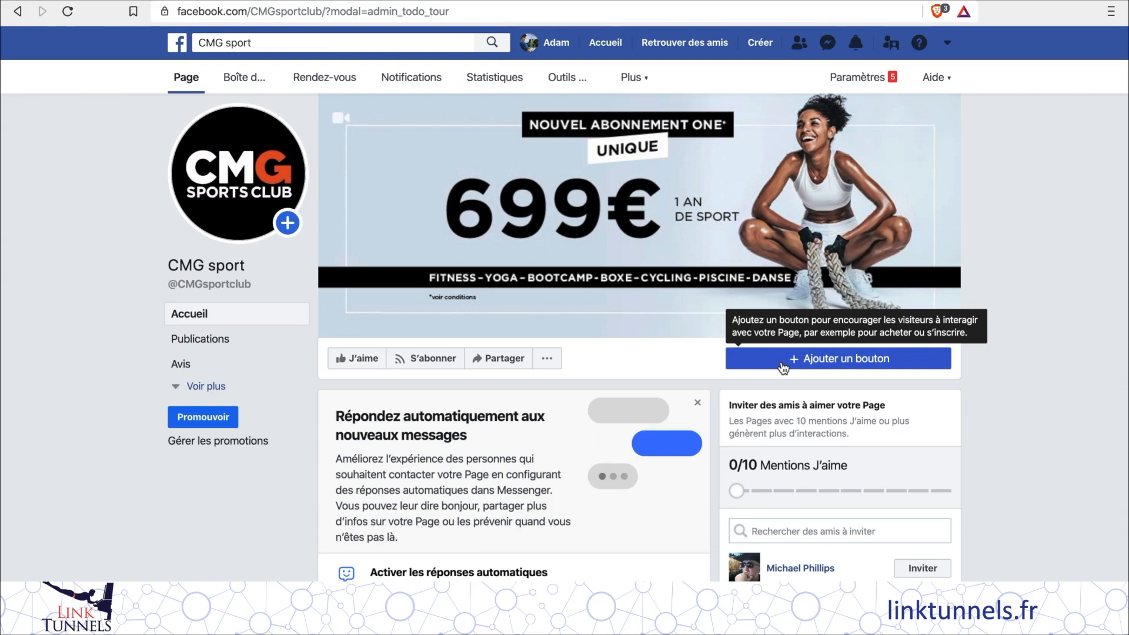
{"action": "left_click", "coordinate": [825, 360]}
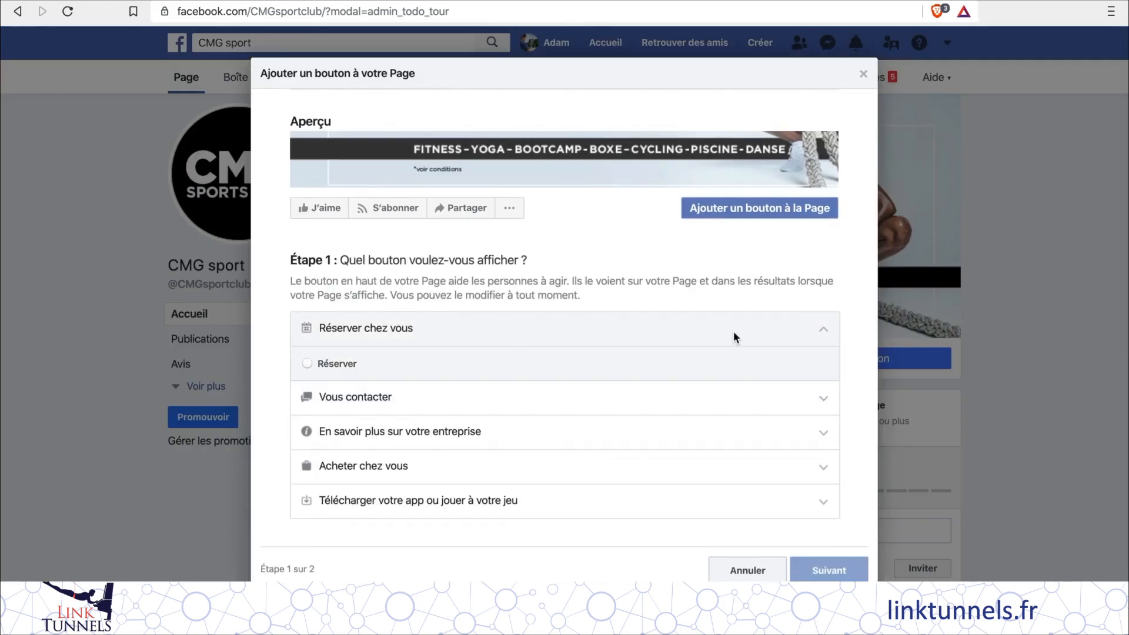
{"action": "left_click", "coordinate": [739, 396]}
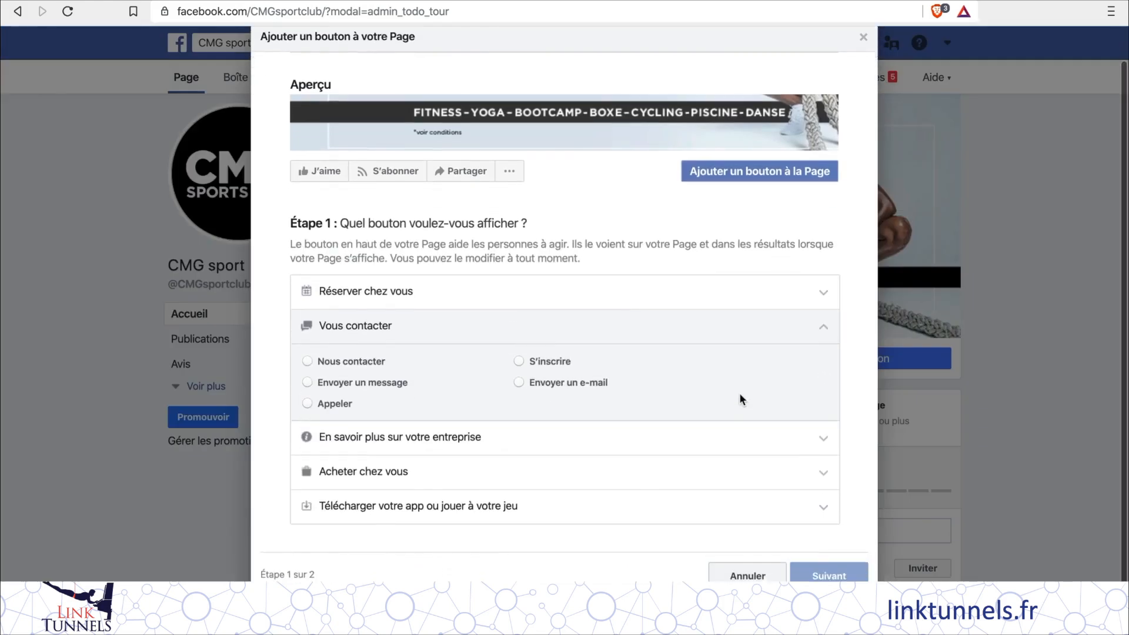
{"action": "left_click", "coordinate": [747, 431]}
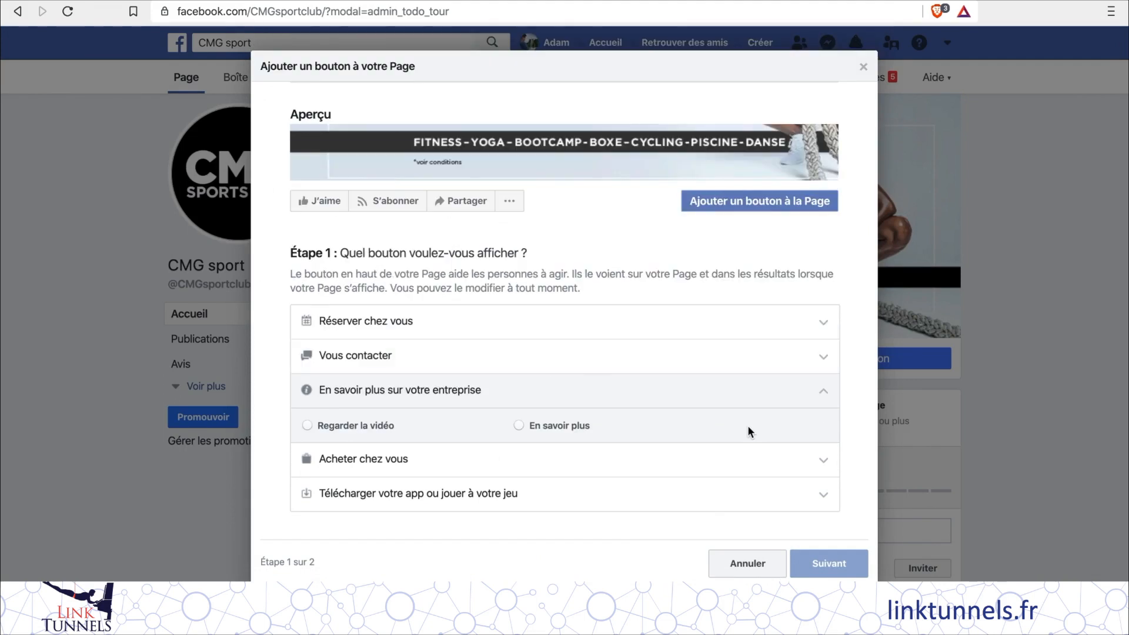
{"action": "left_click", "coordinate": [748, 457]}
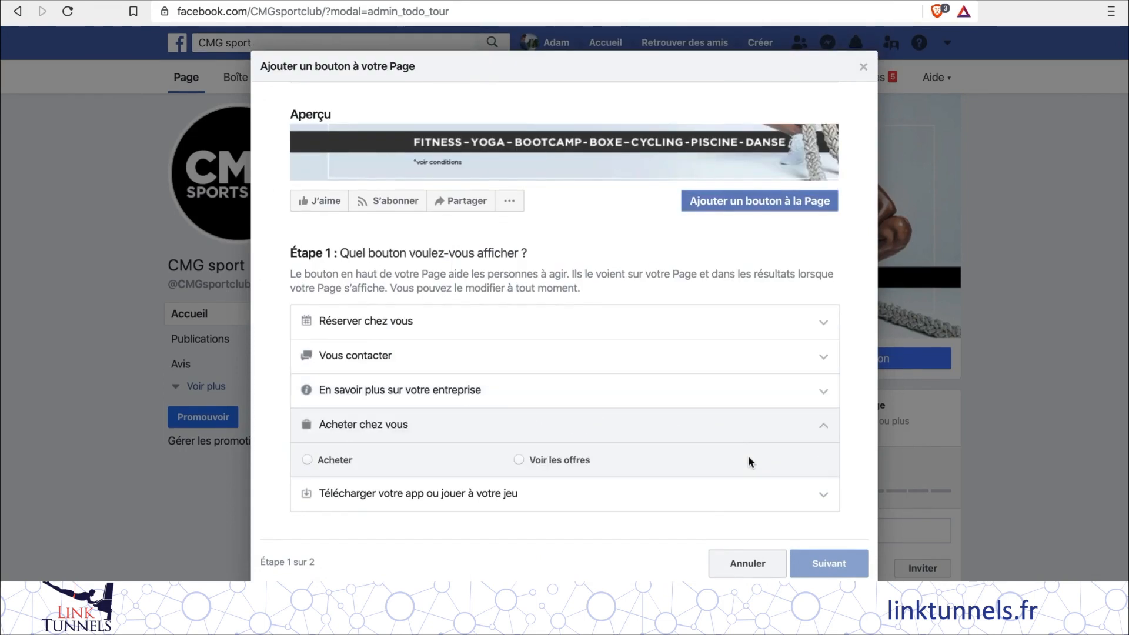
{"action": "left_click", "coordinate": [744, 499]}
{"action": "left_click", "coordinate": [981, 318]}
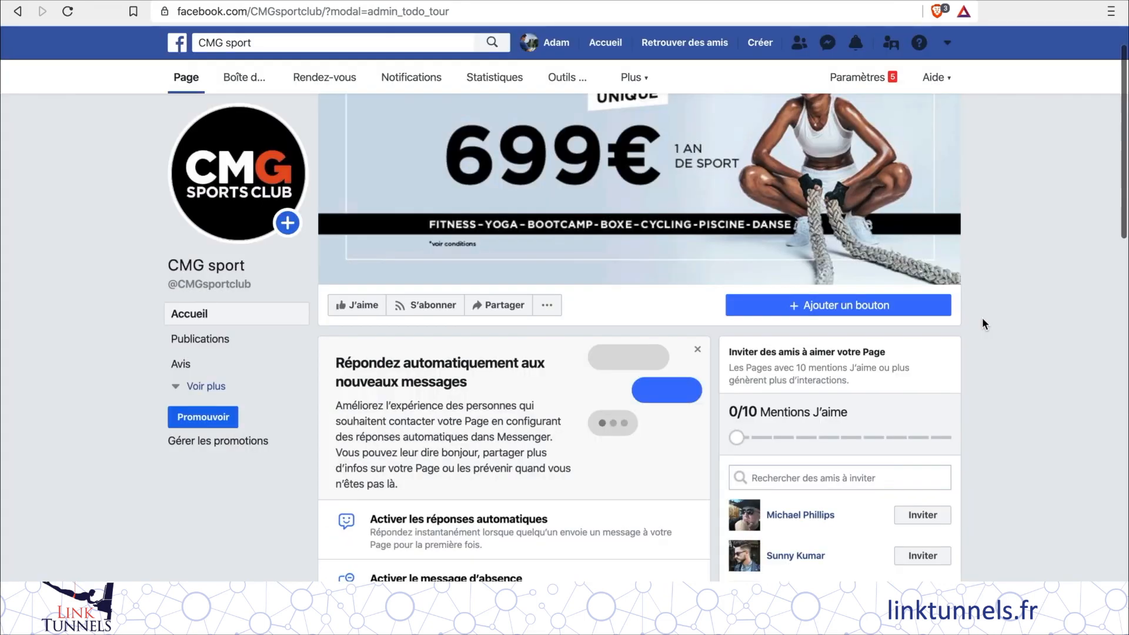
- Draft a Page post promoting the new "UNIQUE" formulas: One Unique 699€/an, Waou Unique 999€/an and Pure Unique 1299€/an, with a reference to cmgsportsclub.com
{"action": "scroll", "coordinate": [981, 317], "scroll_direction": "down", "scroll_amount": 3}
{"action": "scroll", "coordinate": [981, 318], "scroll_direction": "down", "scroll_amount": 2}
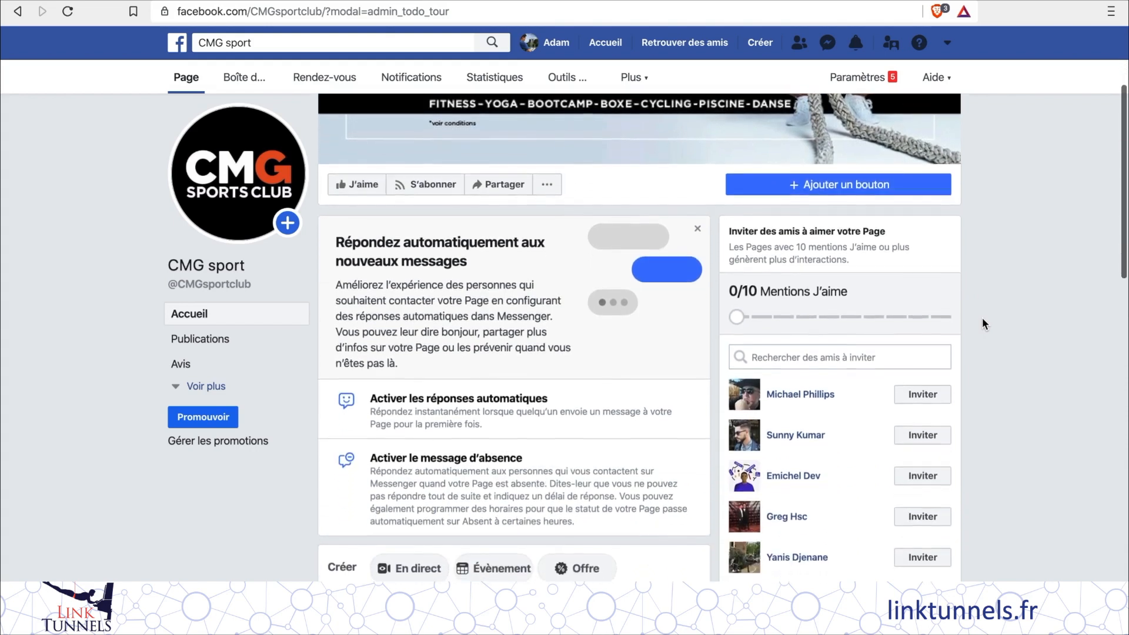
{"action": "scroll", "coordinate": [981, 317], "scroll_direction": "down", "scroll_amount": 3}
{"action": "scroll", "coordinate": [981, 317], "scroll_direction": "down", "scroll_amount": 3}
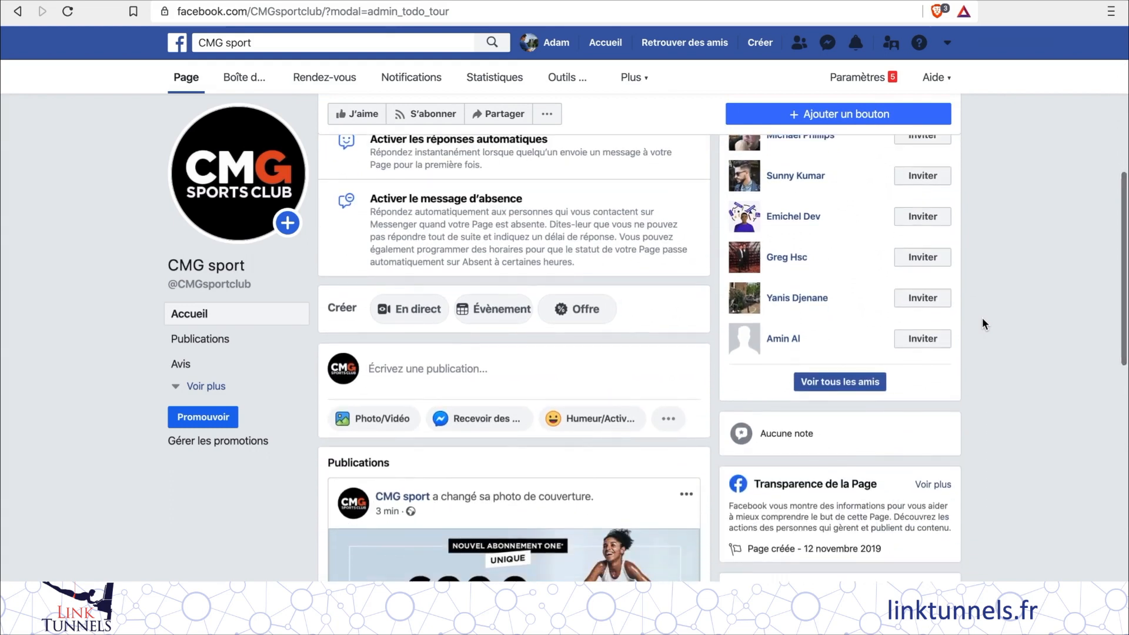
{"action": "scroll", "coordinate": [982, 317], "scroll_direction": "down", "scroll_amount": 1}
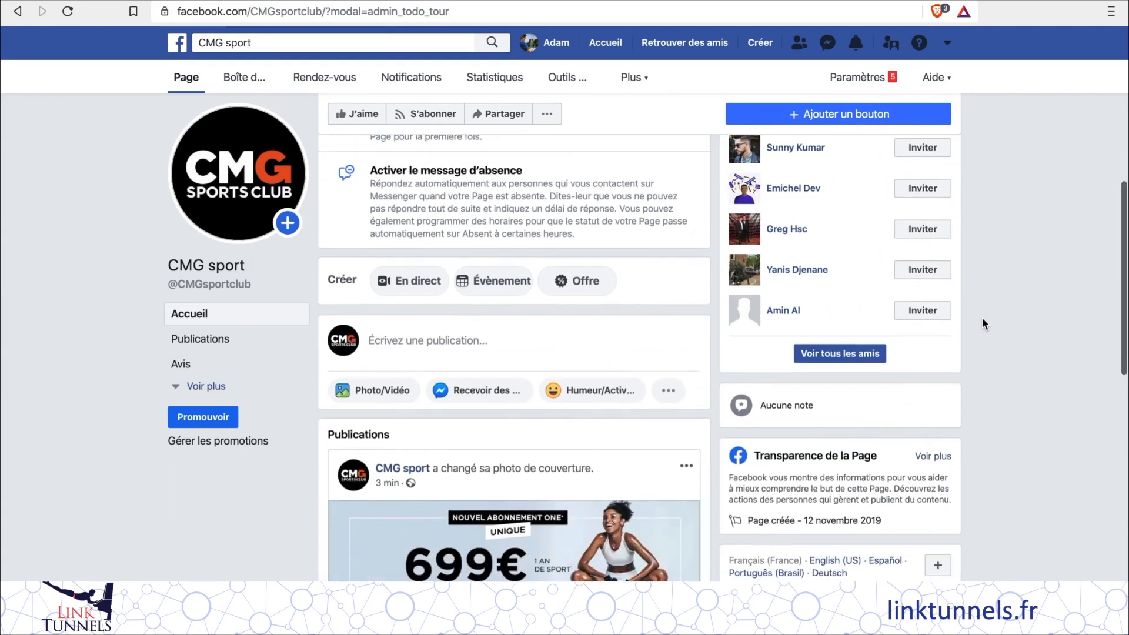
{"action": "left_click", "coordinate": [417, 339]}
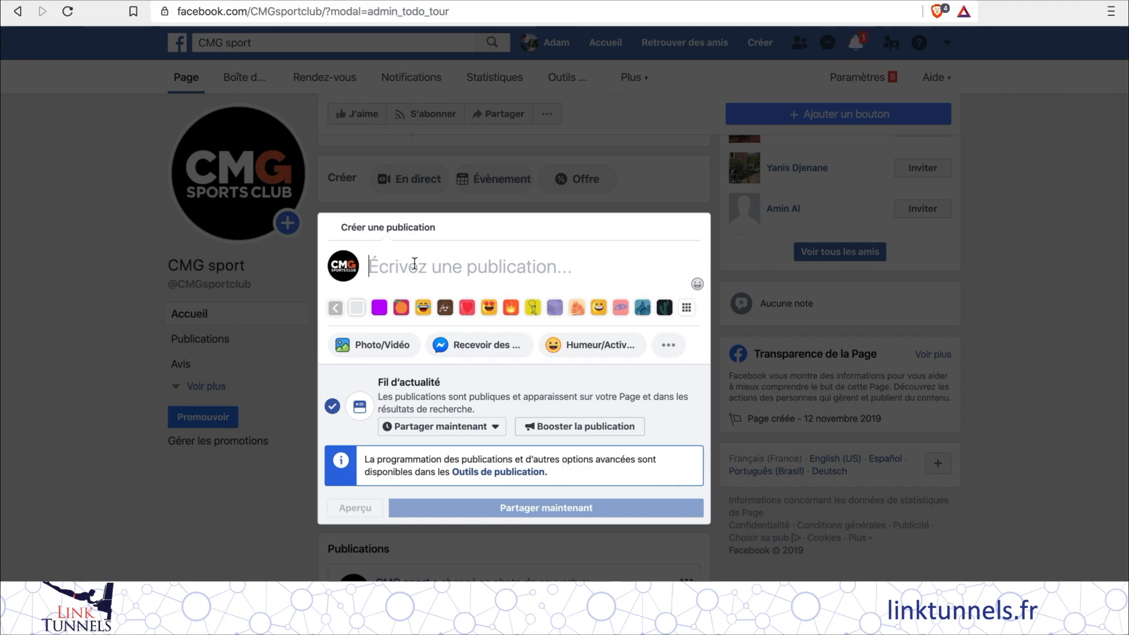
{"action": "type", "text": "Les bonnes résolutions ne se prennent pas qu’en septembre et janvier ! 💪😉  Découvrez nos NOUVELLES FORMULES \"UNIQUE\" et mettez dès maintenant du sport dans votre vie ! 🏋  One Unique 699€/an – Waou Unique 999€/an – Pure Unique 1299€/an  Trouvez et testez votre club sur cmgsportsclub.com 🖥"}
{"action": "scroll", "coordinate": [472, 292], "scroll_direction": "down", "scroll_amount": 2}
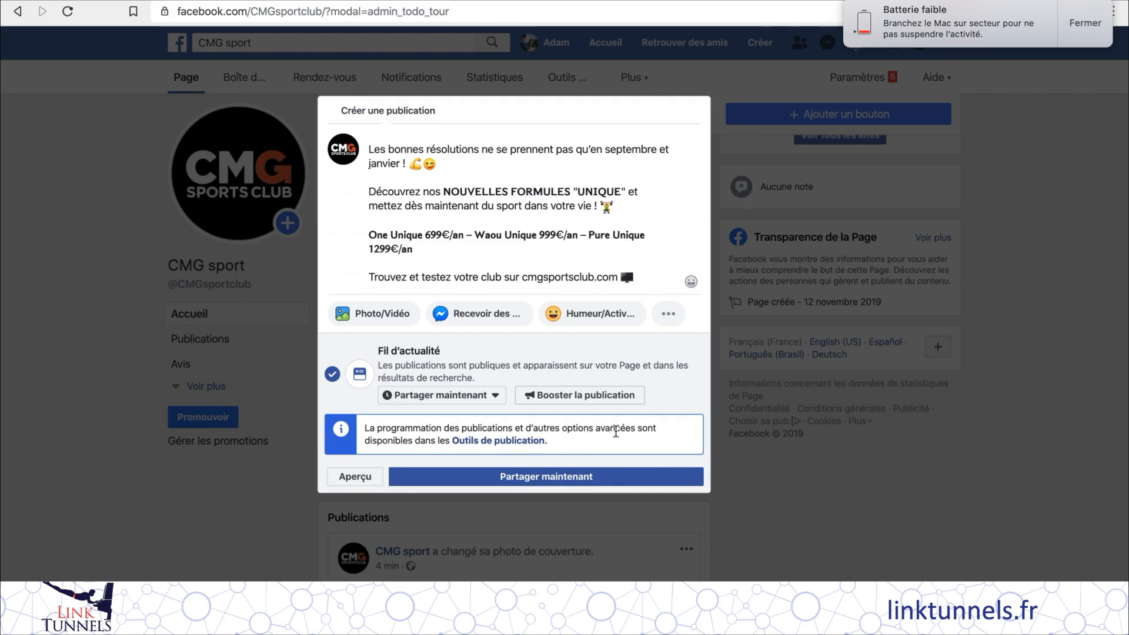
- Create a post in the Page's publishing tools with the copied "UNIQUE" formulas text and choose Programmer as its publishing option
{"action": "left_click", "coordinate": [491, 445]}
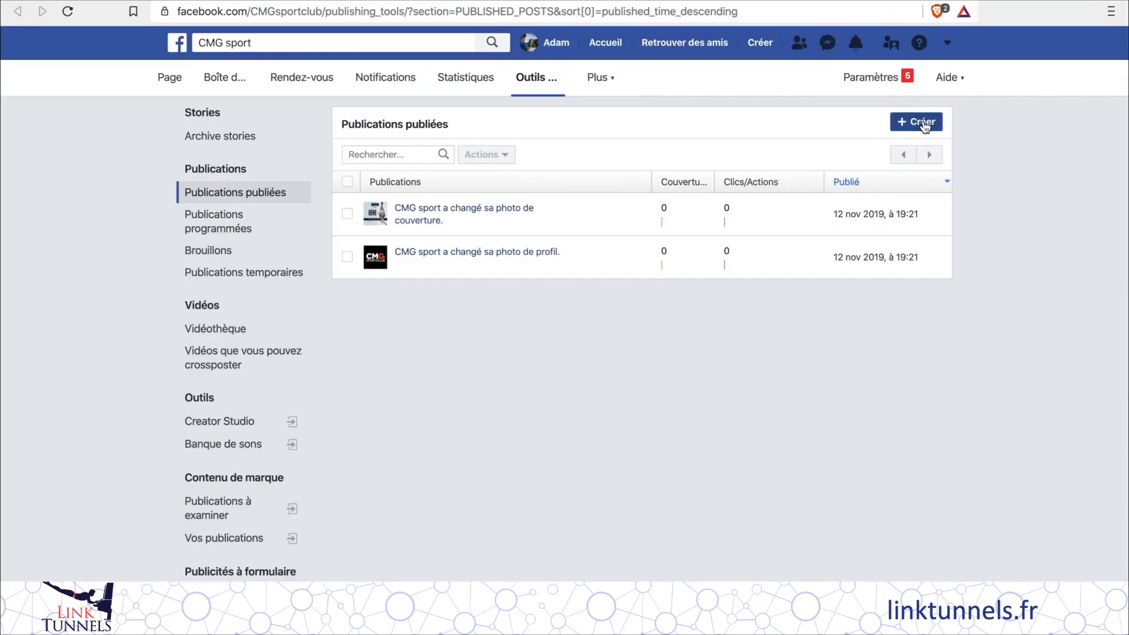
{"action": "left_click", "coordinate": [926, 121]}
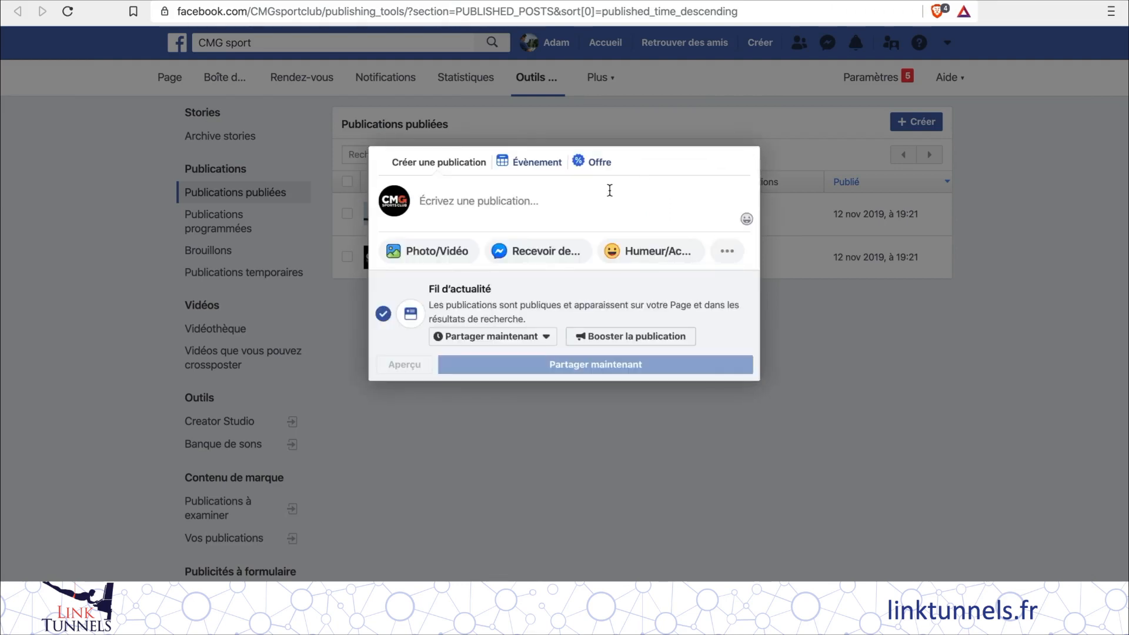
{"action": "key", "text": "ctrl+v"}
{"action": "left_click", "coordinate": [545, 360]}
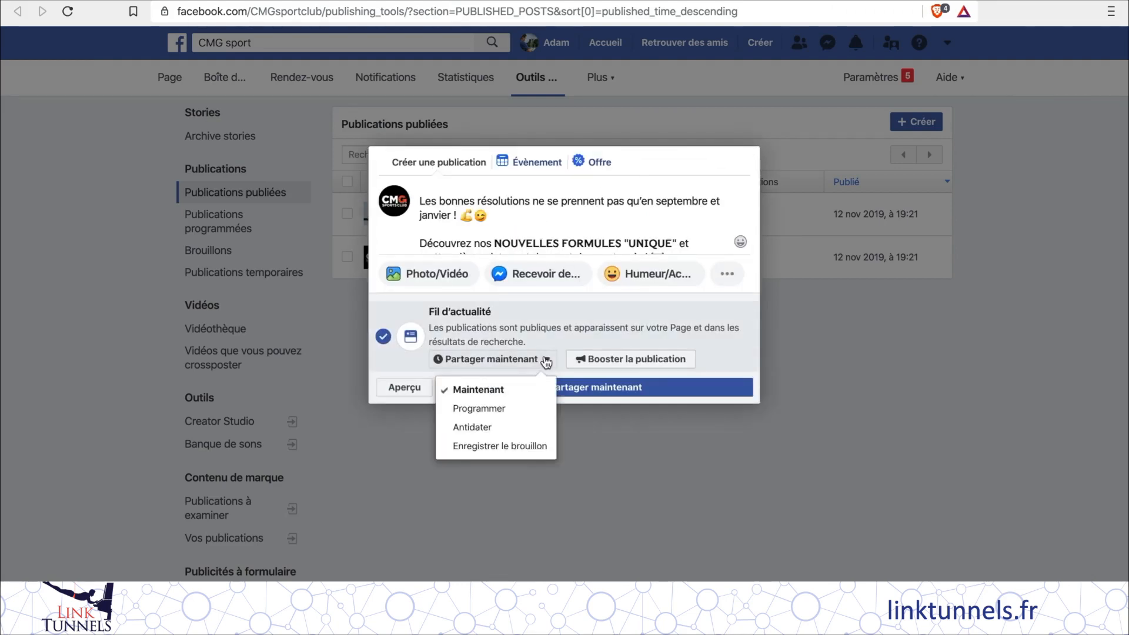
{"action": "left_click", "coordinate": [503, 410]}
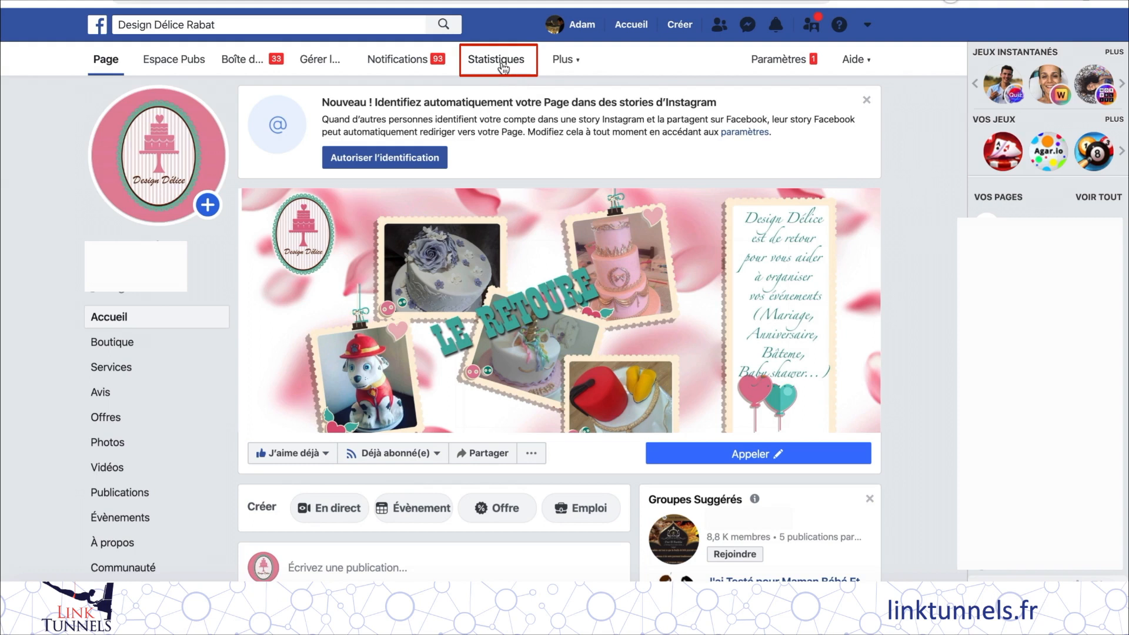
- Examine the statistics overview of the Design Délice Rabat Page and open its Publications statistics
{"action": "left_click", "coordinate": [503, 66]}
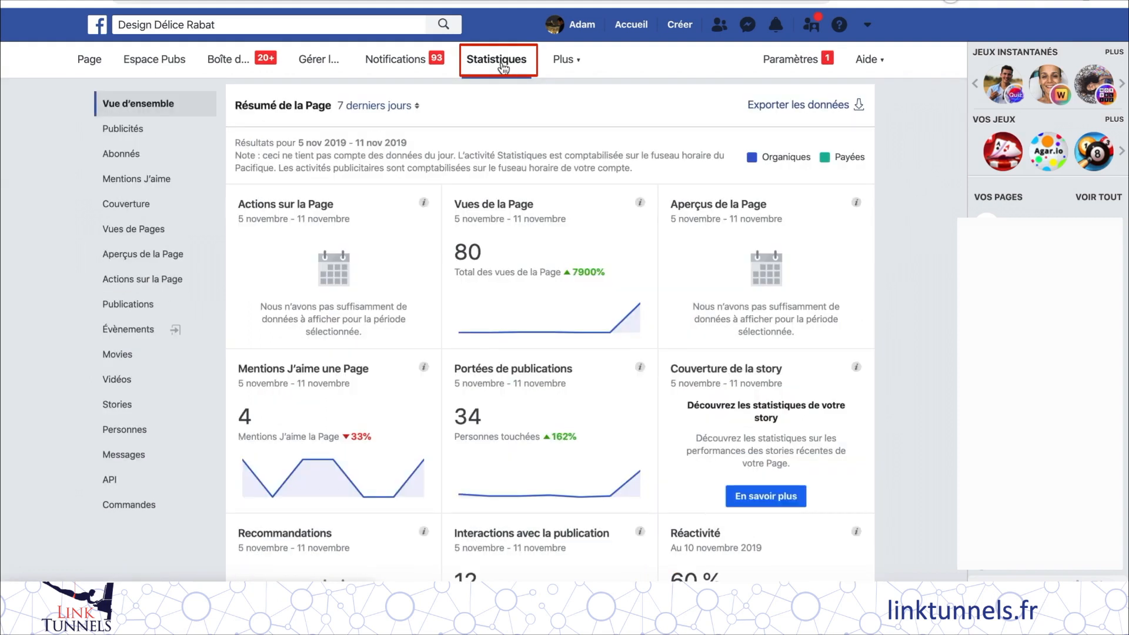
{"action": "left_click", "coordinate": [139, 305]}
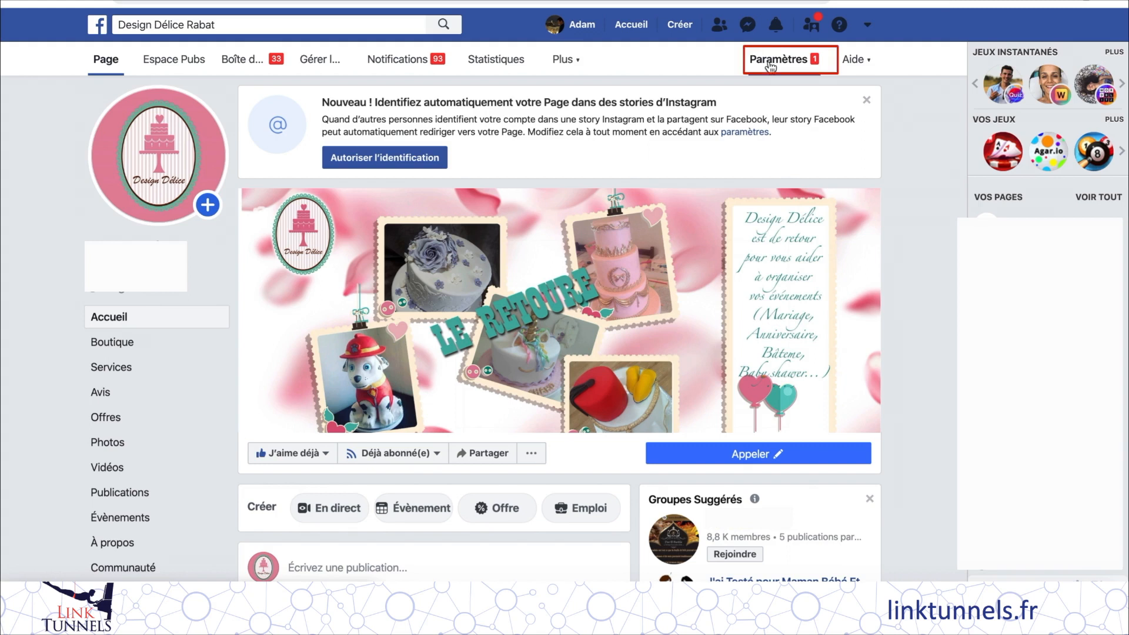
- Open the Design Délice Page's settings and examine the general options for visibility, visitor posts, messages and moderation
{"action": "left_click", "coordinate": [770, 60]}
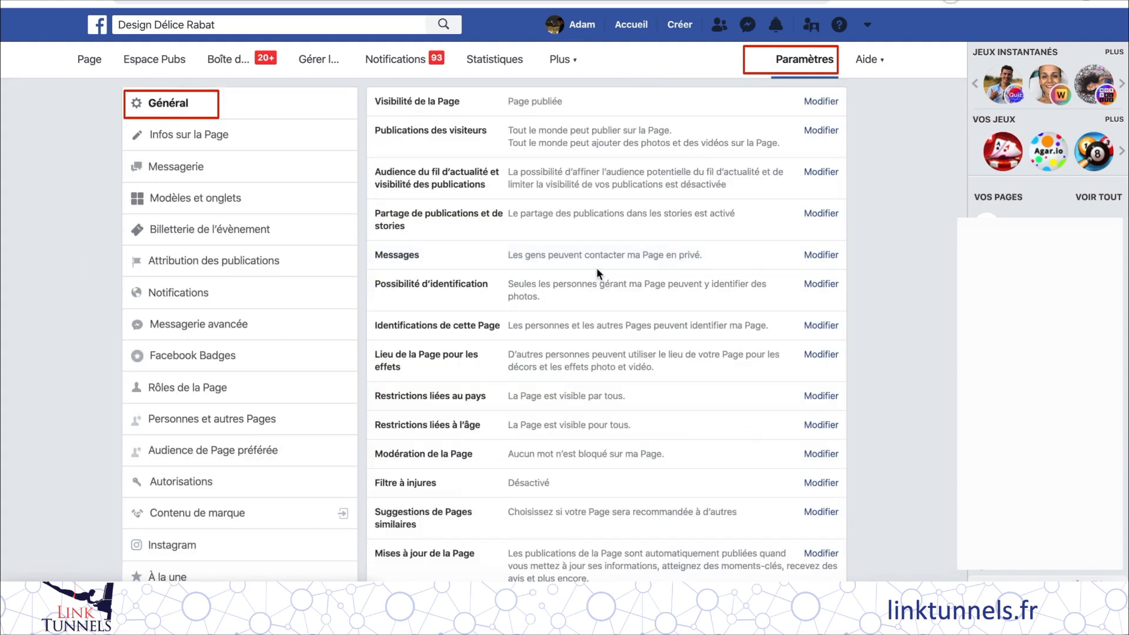
{"action": "scroll", "coordinate": [596, 267], "scroll_direction": "down", "scroll_amount": 2}
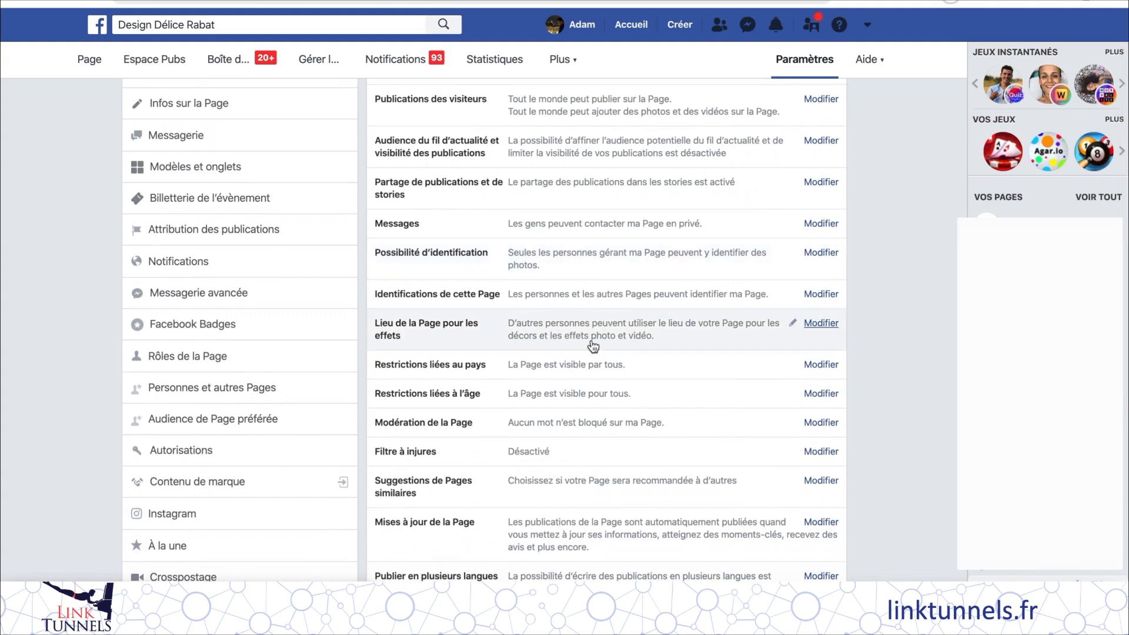
{"action": "scroll", "coordinate": [594, 346], "scroll_direction": "down", "scroll_amount": 2}
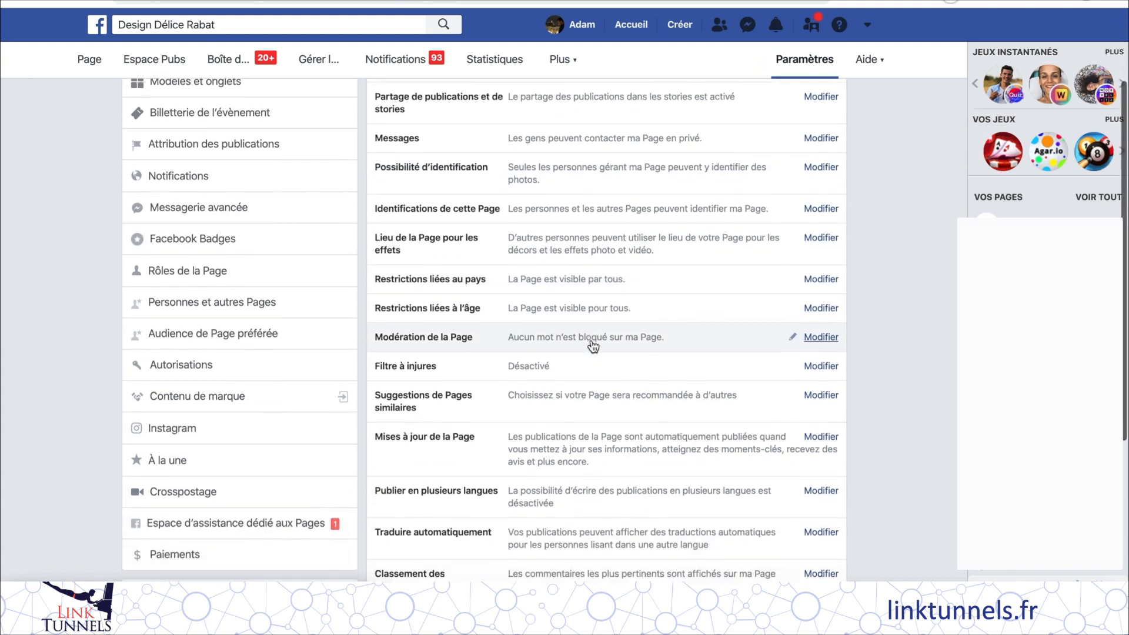
{"action": "scroll", "coordinate": [593, 345], "scroll_direction": "up", "scroll_amount": 2}
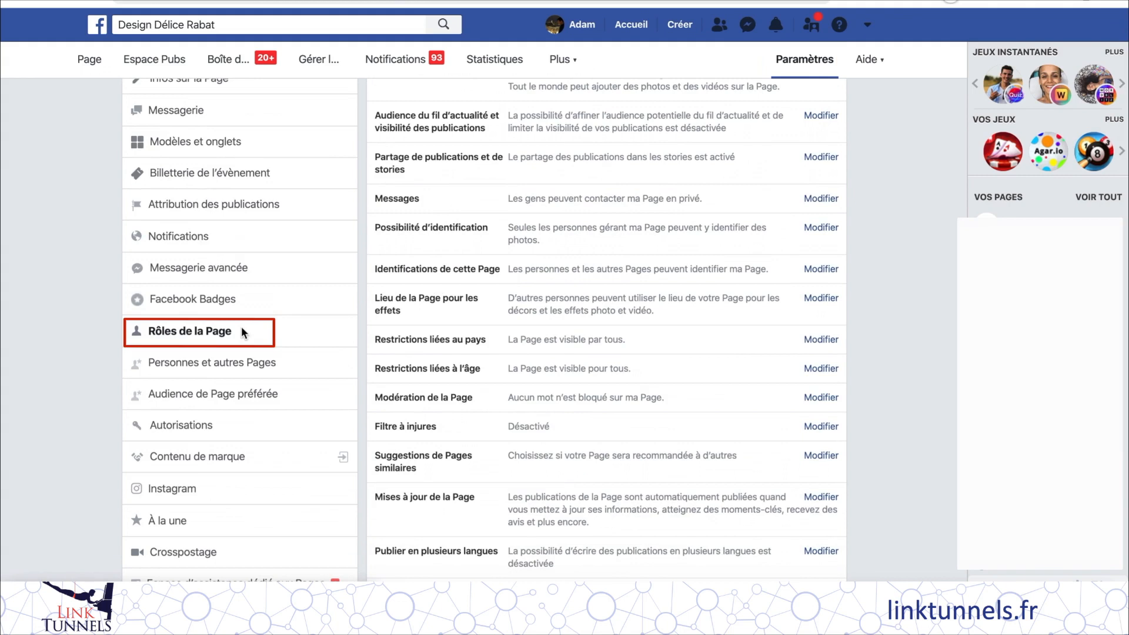
- Examine the Page roles section and the roles available for assigning a new person, leaving the role selection unchanged
{"action": "left_click", "coordinate": [241, 330]}
{"action": "scroll", "coordinate": [597, 359], "scroll_direction": "down", "scroll_amount": 1}
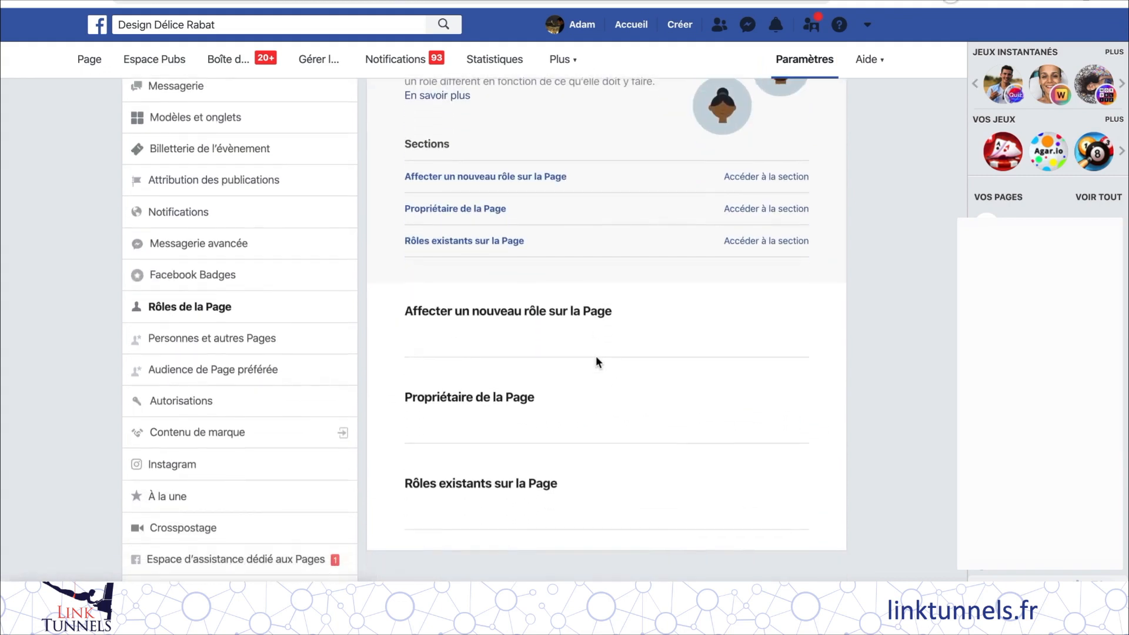
{"action": "scroll", "coordinate": [596, 358], "scroll_direction": "down", "scroll_amount": 1}
{"action": "scroll", "coordinate": [596, 357], "scroll_direction": "up", "scroll_amount": 1}
{"action": "scroll", "coordinate": [596, 357], "scroll_direction": "down", "scroll_amount": 1}
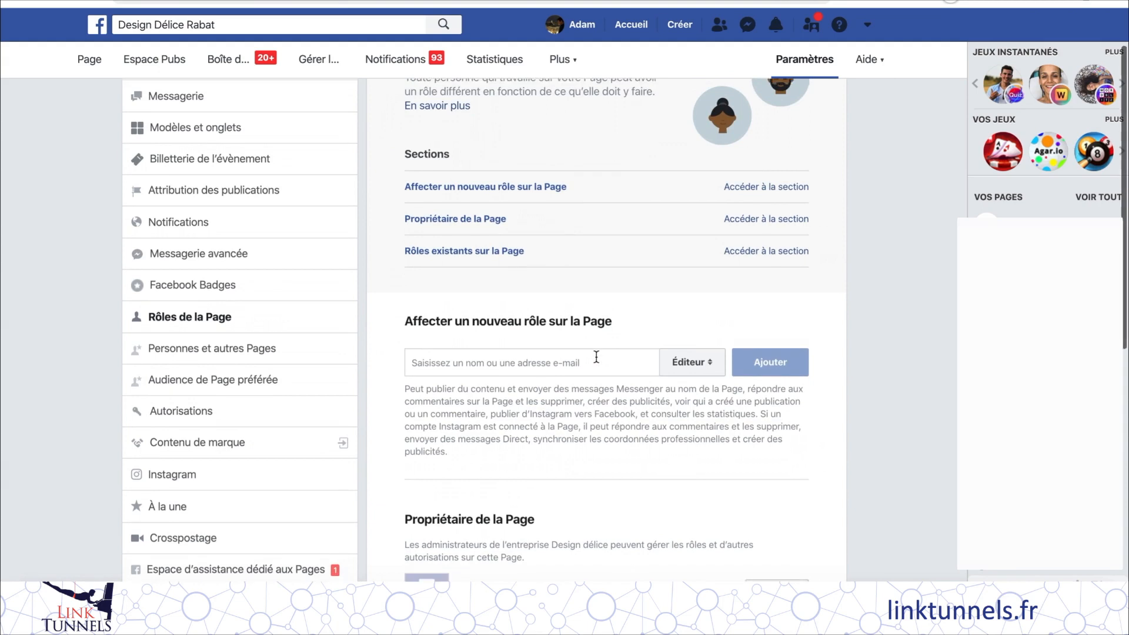
{"action": "left_click", "coordinate": [692, 350]}
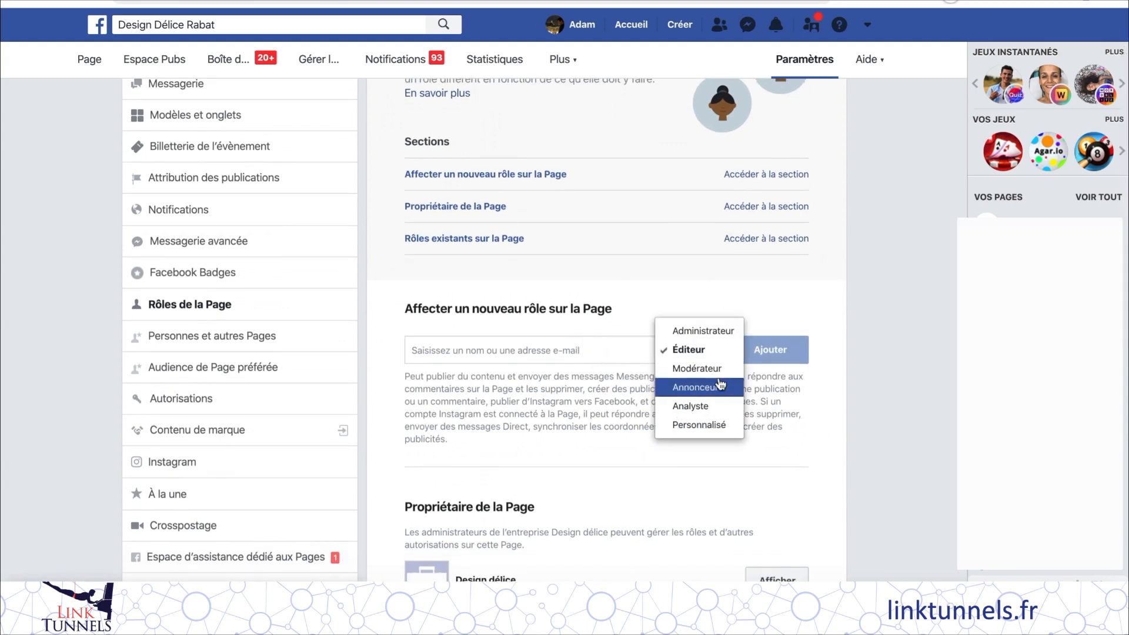
{"action": "left_click", "coordinate": [787, 408]}
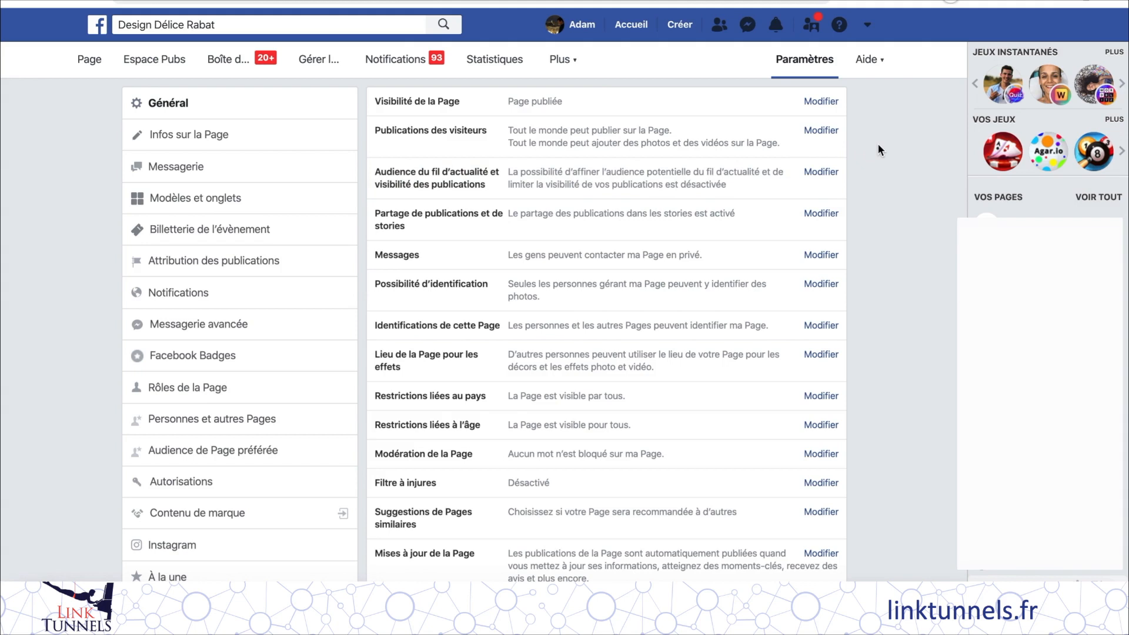
- Return to the general Page settings and look through the full list, including translation, comment ranking, Page merging and Page deletion
{"action": "scroll", "coordinate": [878, 145], "scroll_direction": "down", "scroll_amount": 2}
{"action": "scroll", "coordinate": [877, 143], "scroll_direction": "down", "scroll_amount": 3}
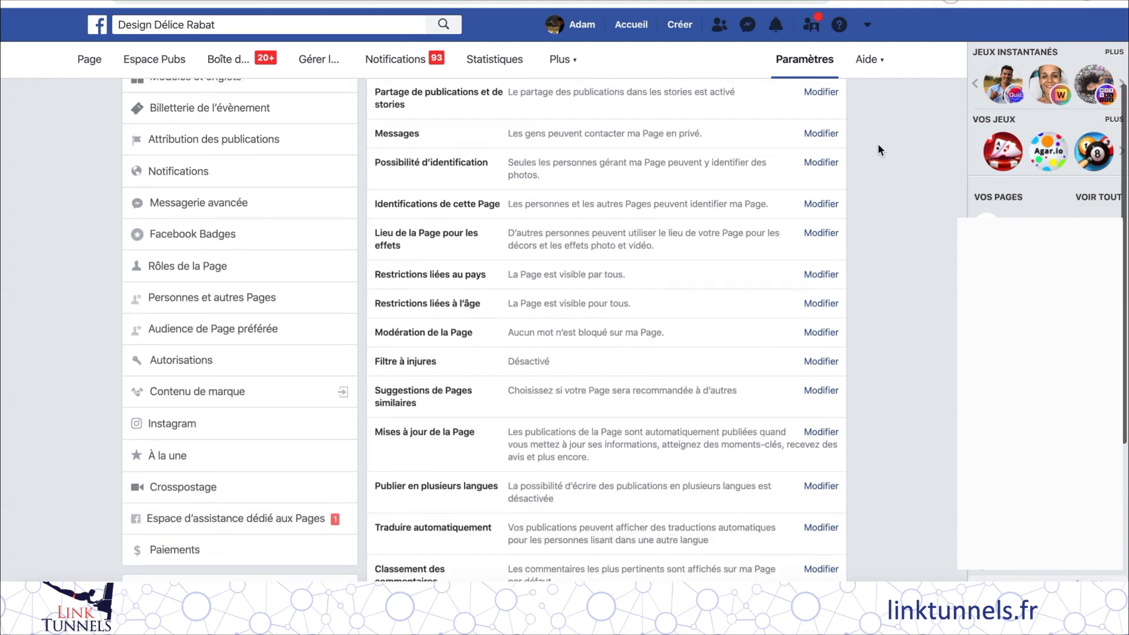
{"action": "scroll", "coordinate": [871, 241], "scroll_direction": "down", "scroll_amount": 3}
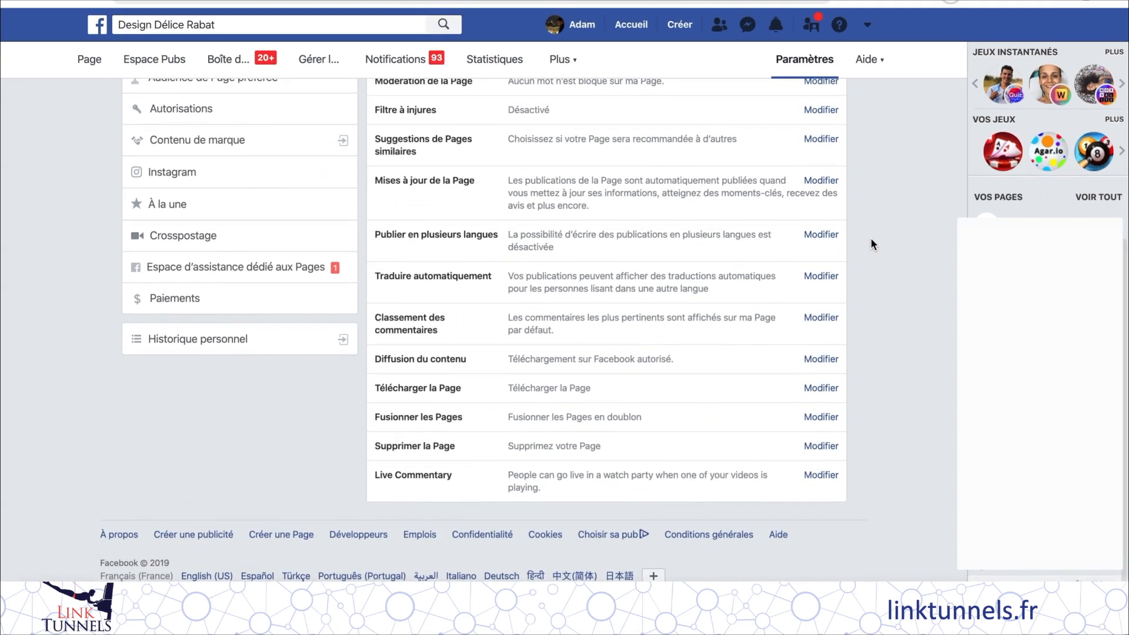
{"action": "scroll", "coordinate": [871, 244], "scroll_direction": "up", "scroll_amount": 1}
{"action": "scroll", "coordinate": [871, 240], "scroll_direction": "up", "scroll_amount": 2}
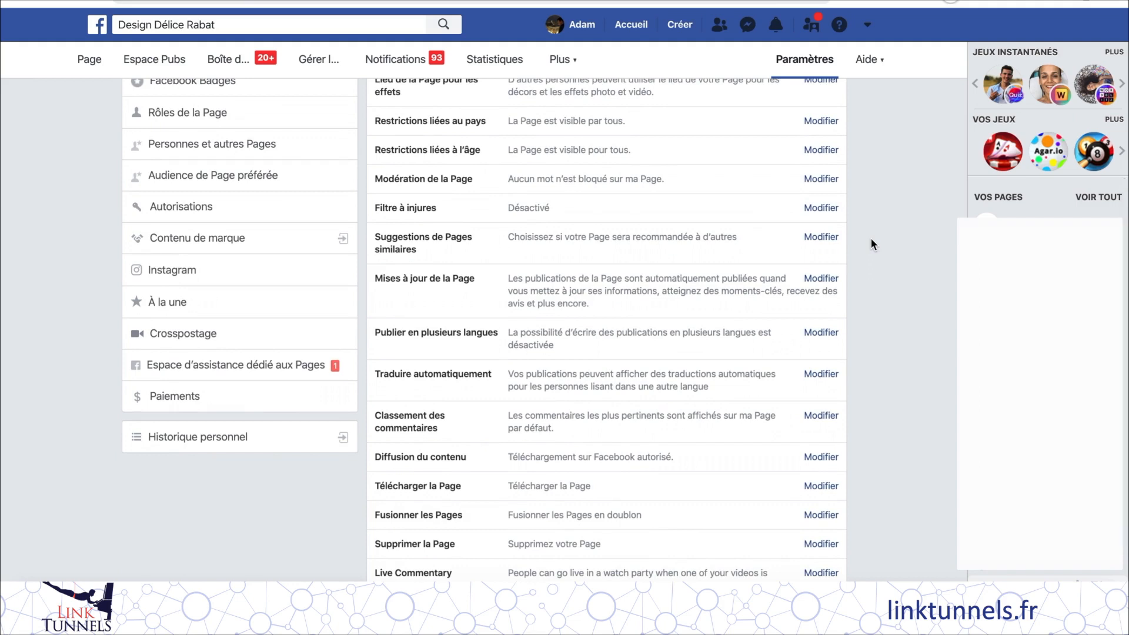
{"action": "scroll", "coordinate": [871, 240], "scroll_direction": "up", "scroll_amount": 1}
{"action": "scroll", "coordinate": [871, 244], "scroll_direction": "up", "scroll_amount": 1}
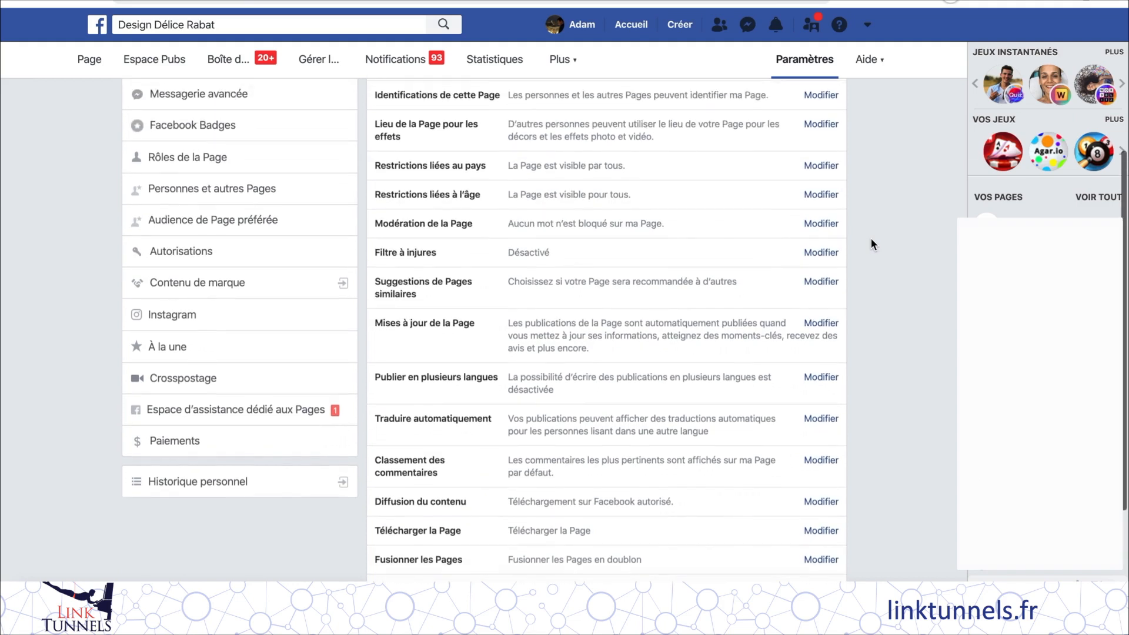